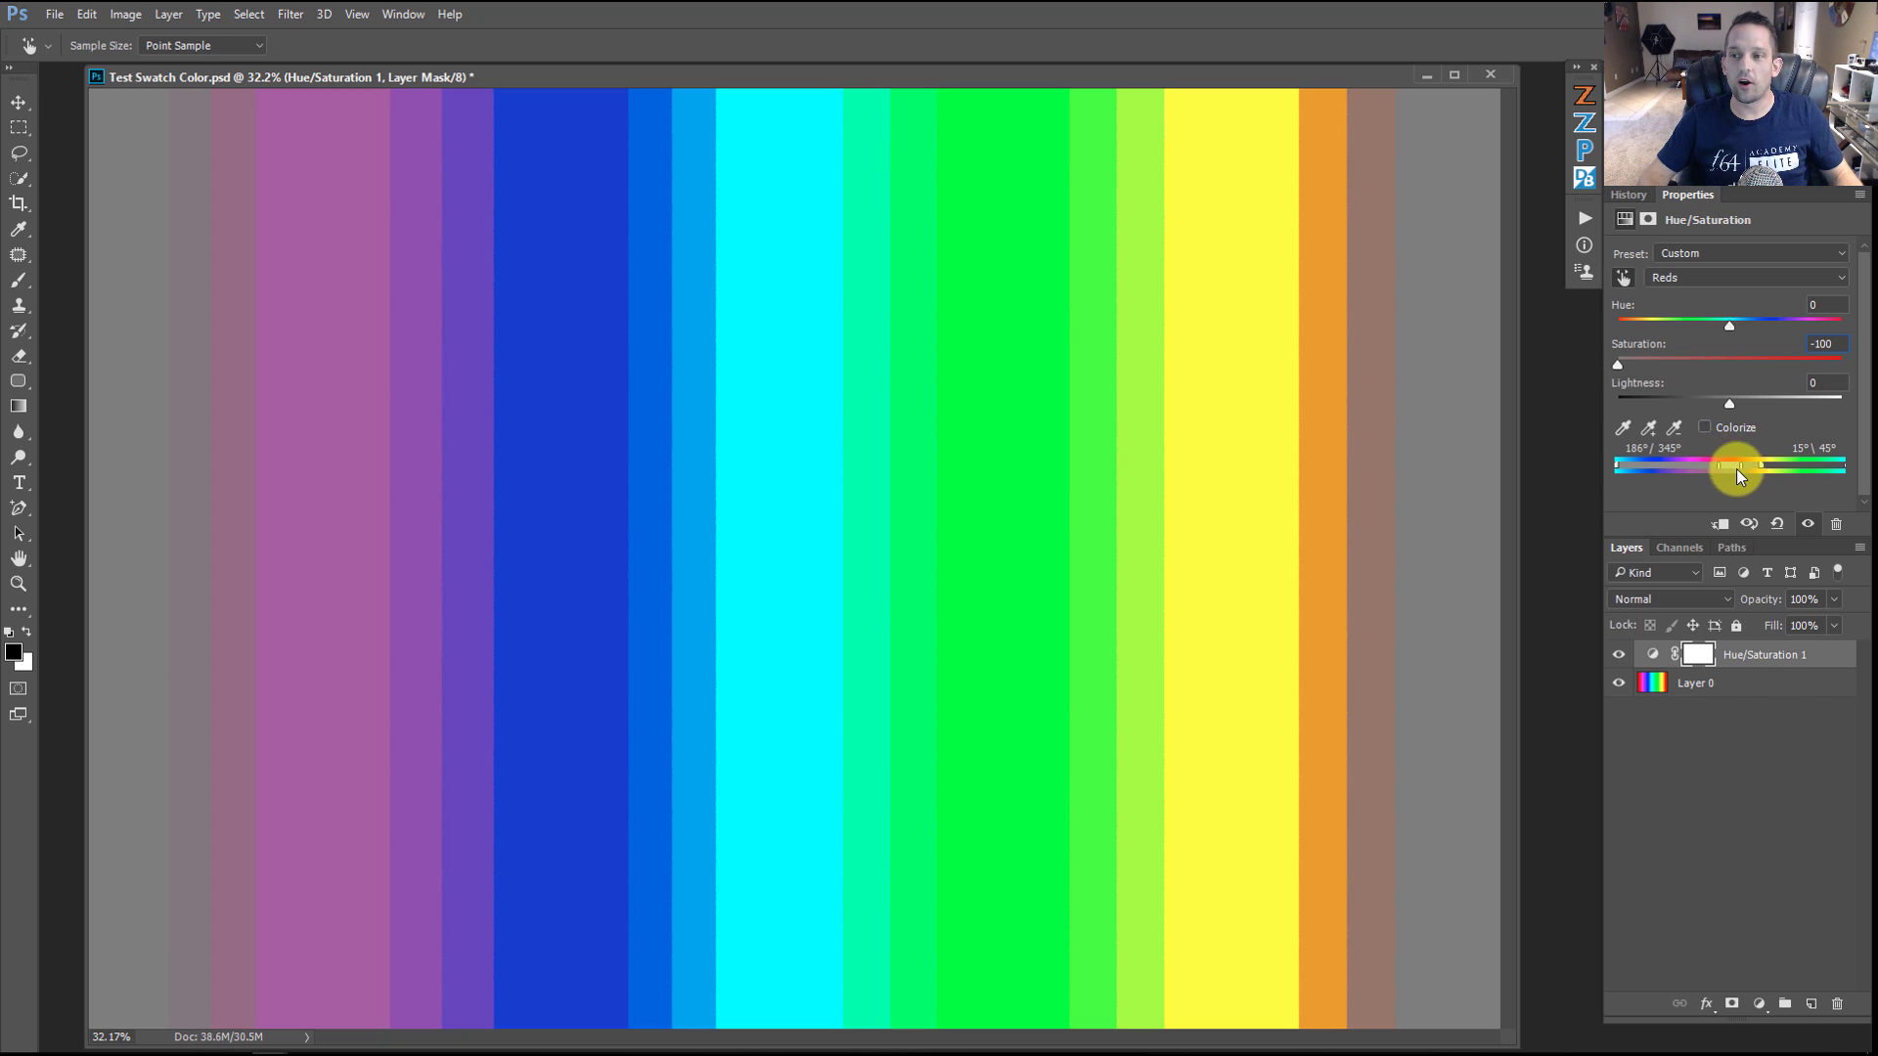
Step: Widen the Reds range to 189°/251° and 126°\173° so only blue, cyan and green swatches stay coloured
left_click_drag(1763, 466, 1846, 477)
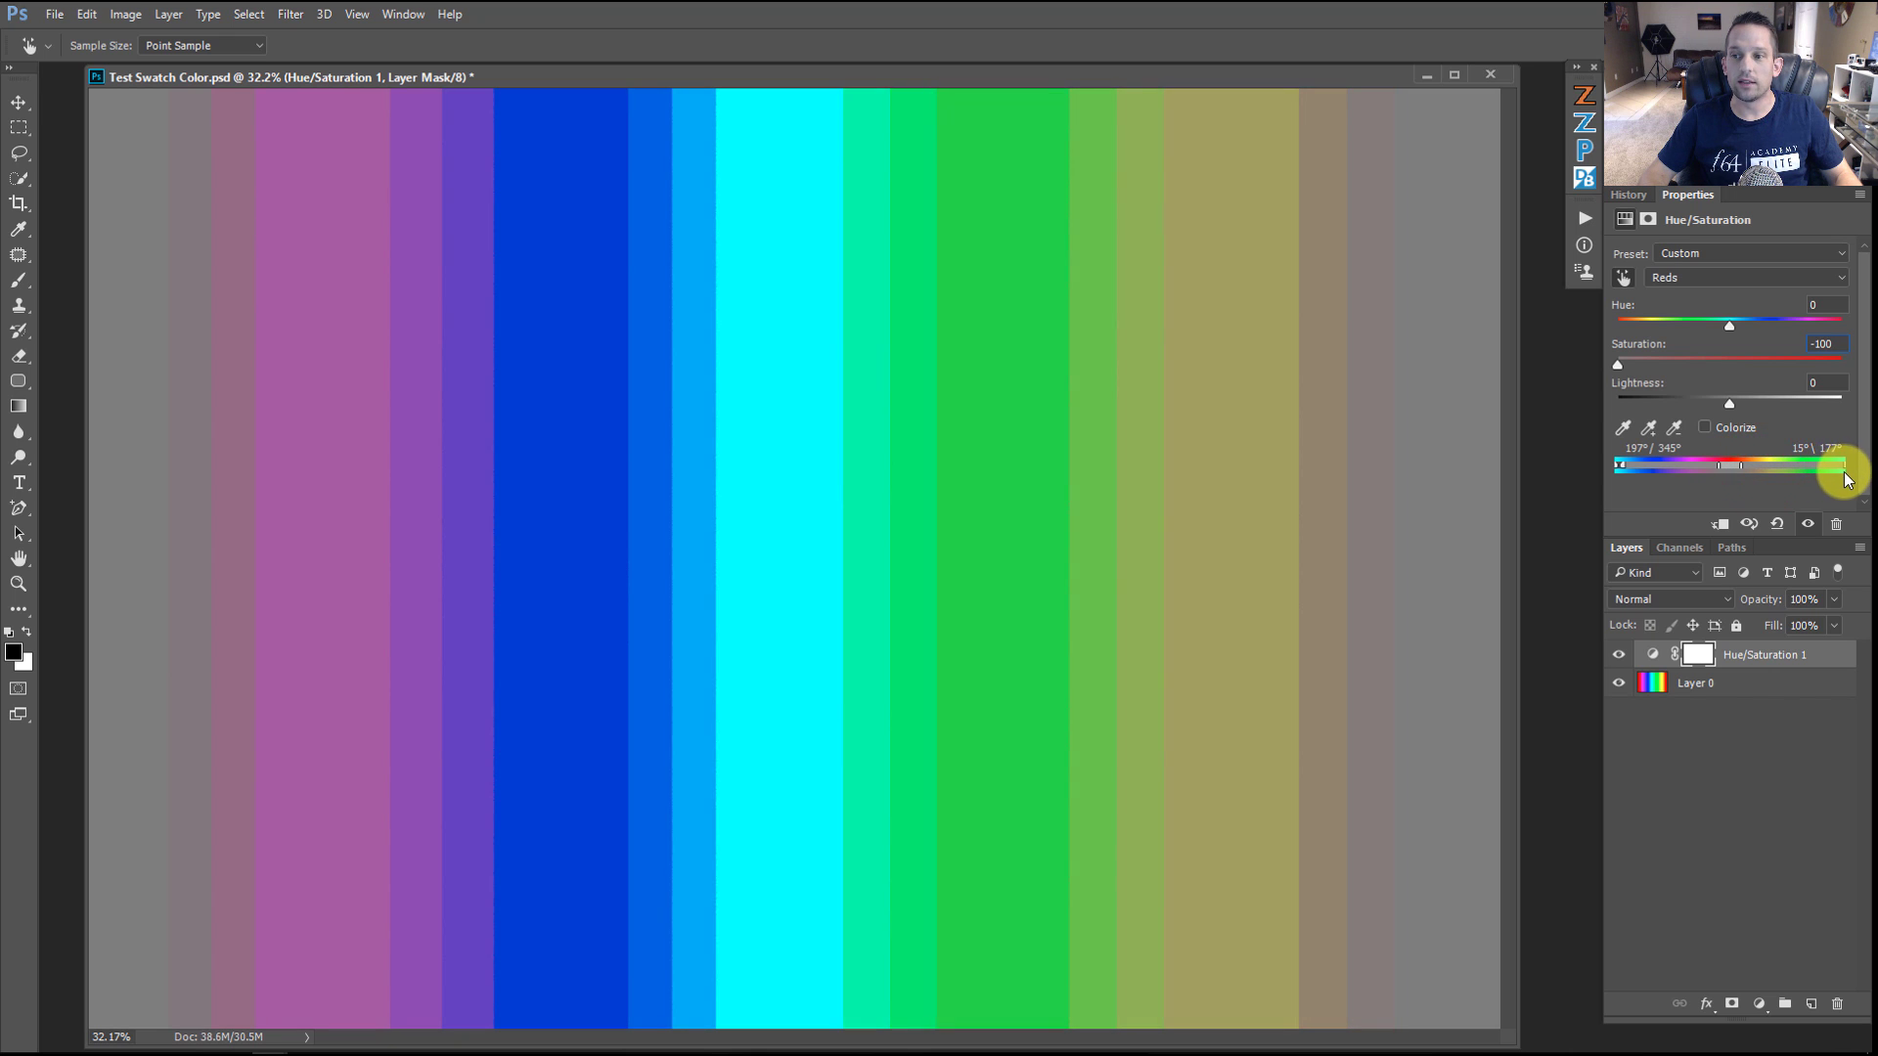
left_click_drag(1626, 468, 1622, 466)
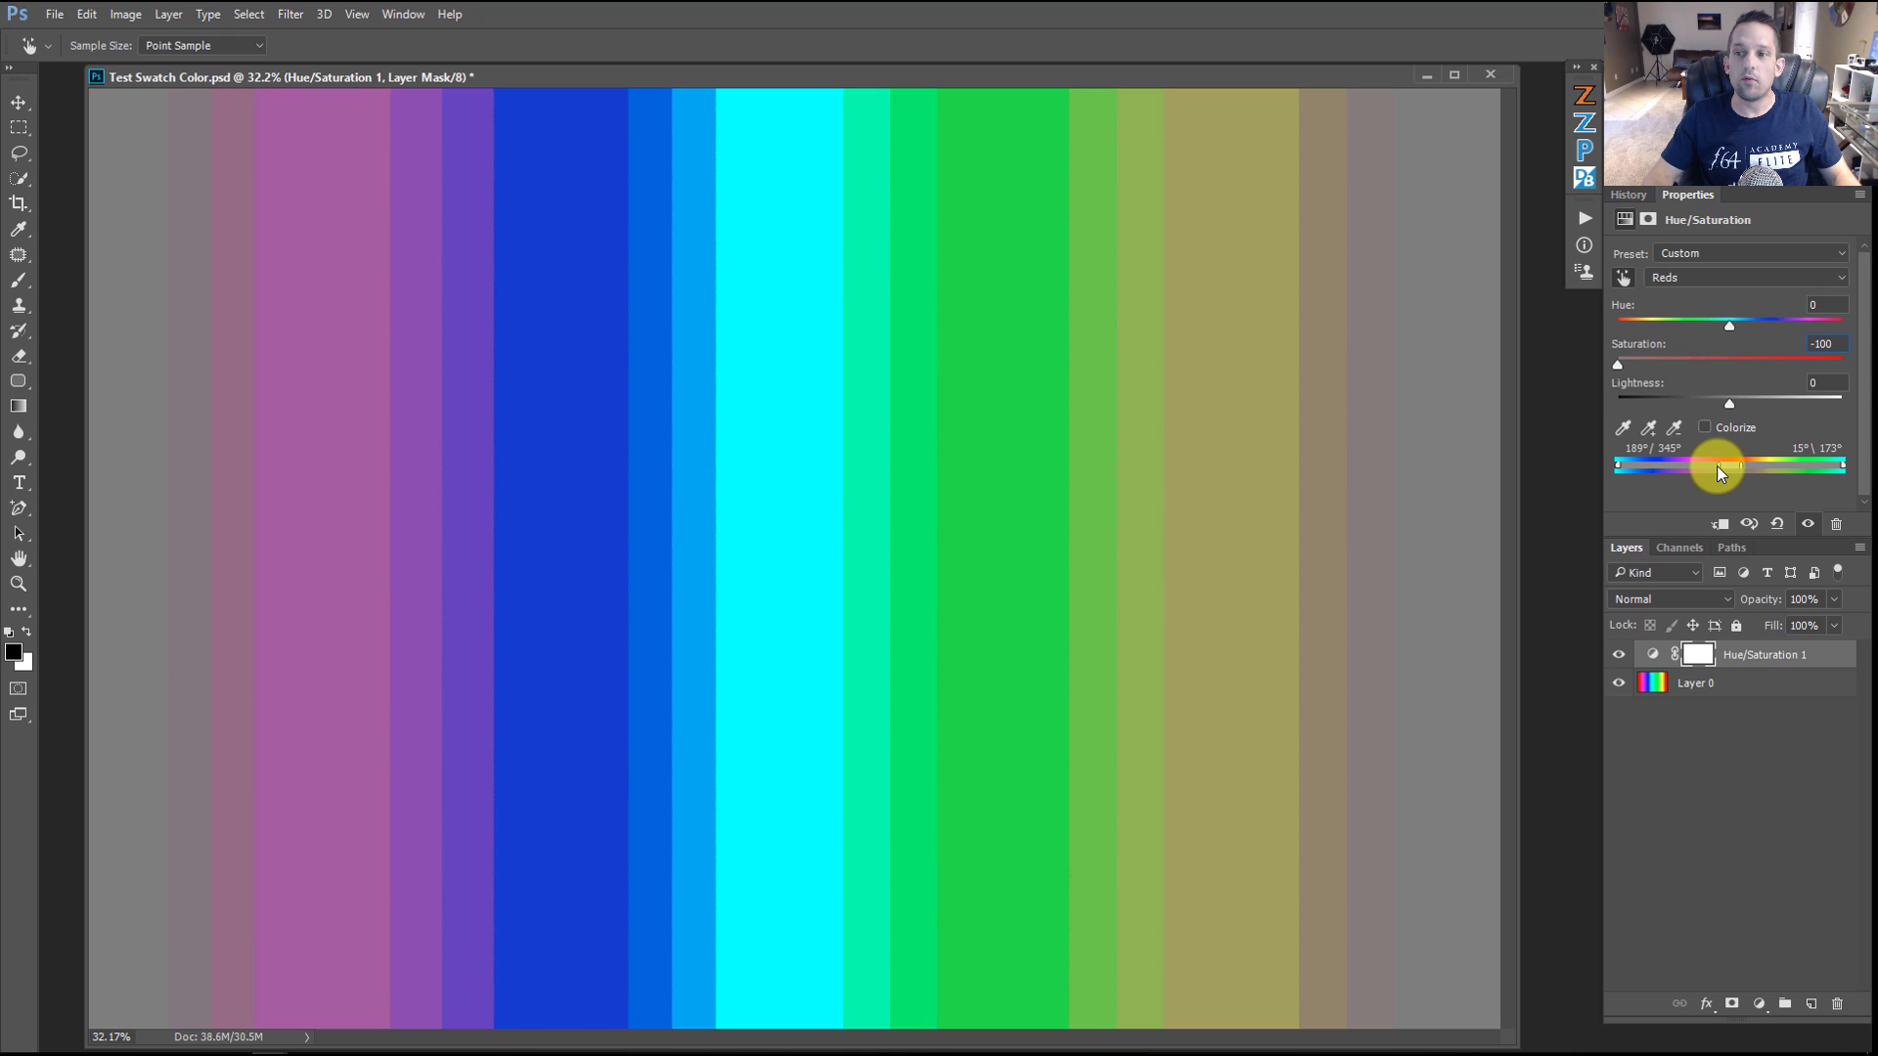
left_click_drag(1718, 467, 1702, 471)
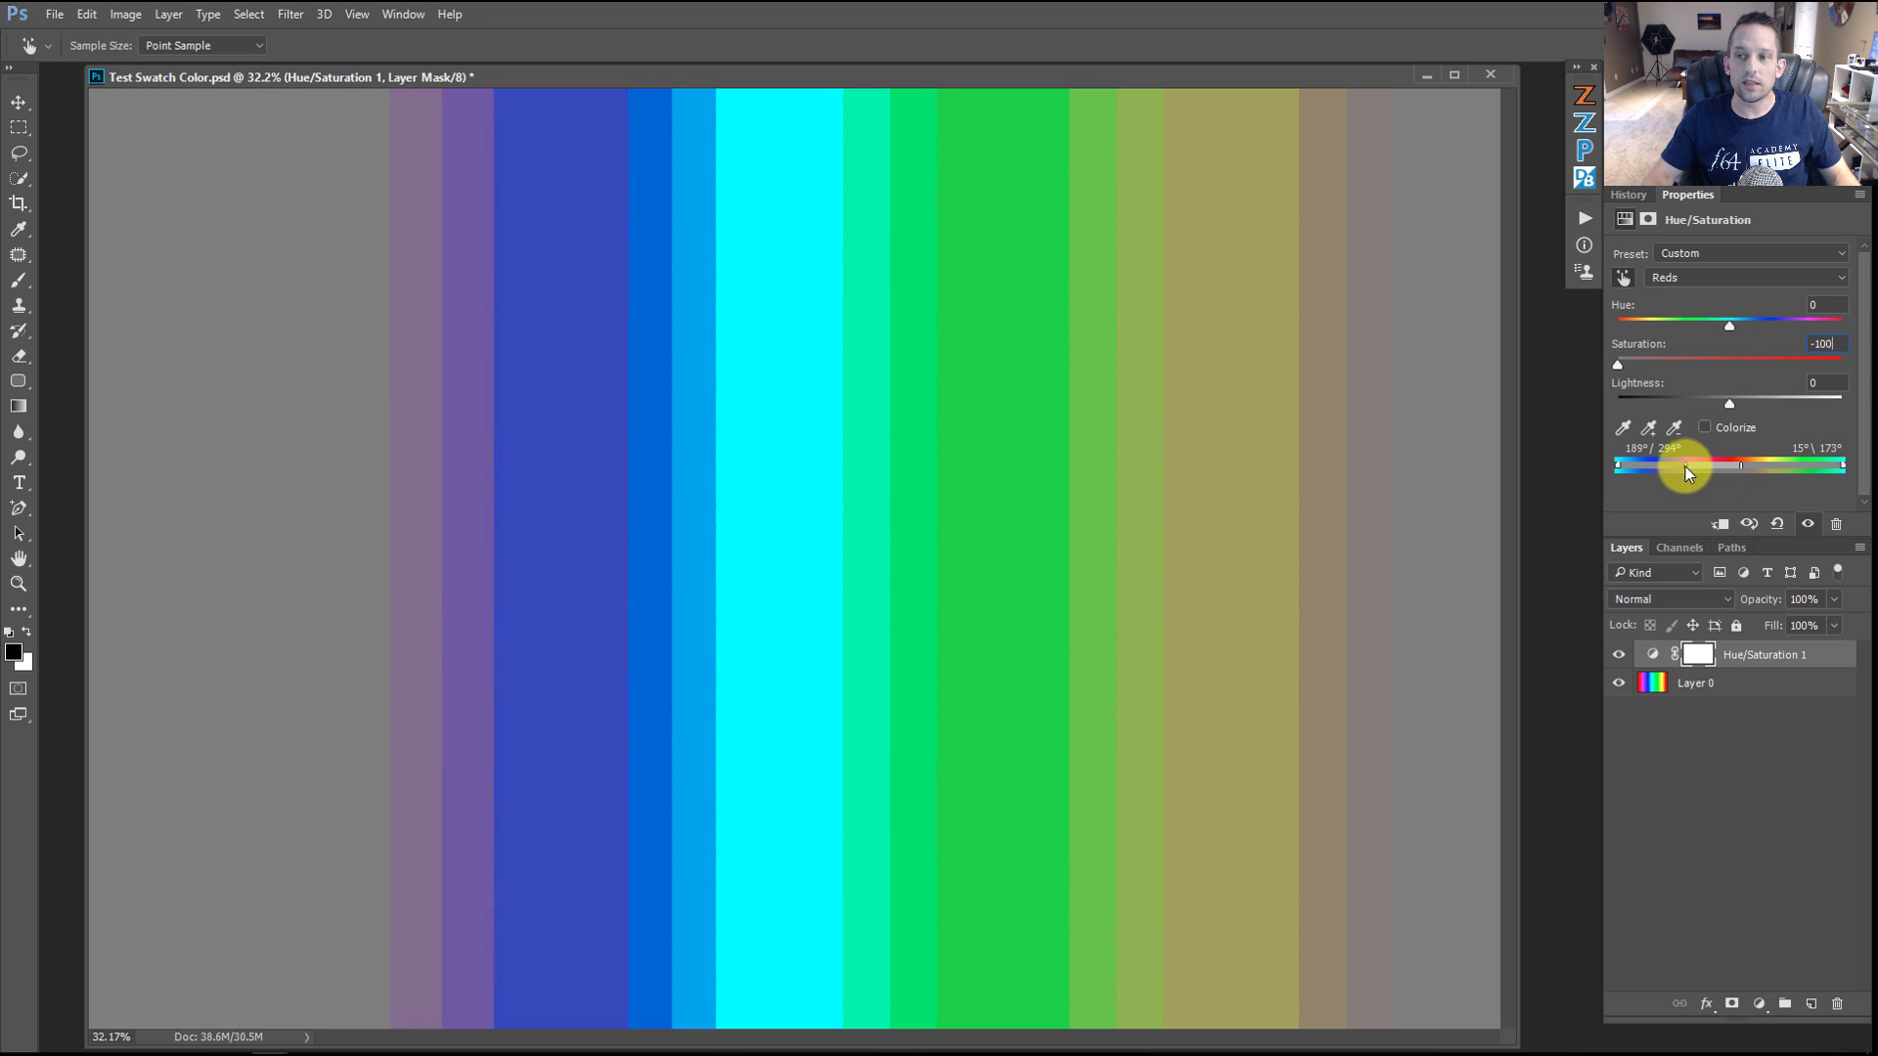
left_click_drag(1666, 468, 1661, 465)
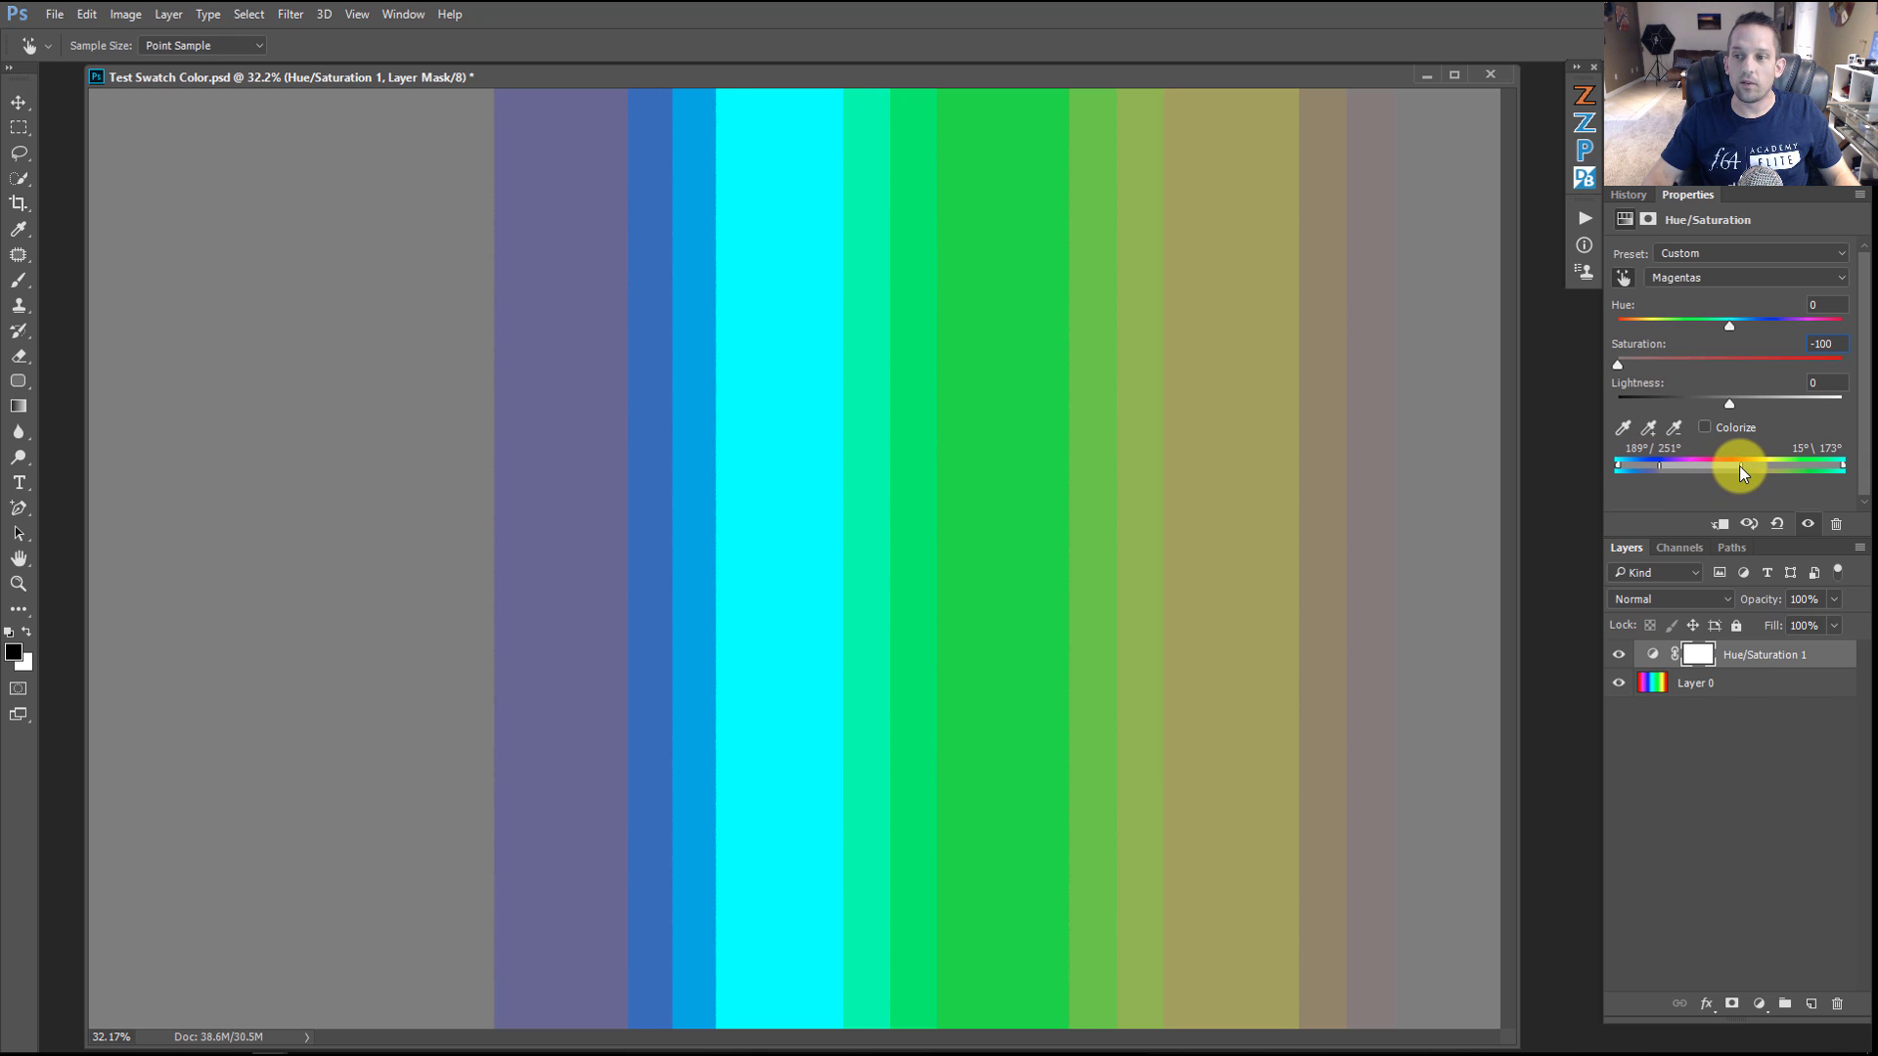
left_click_drag(1744, 469, 1766, 473)
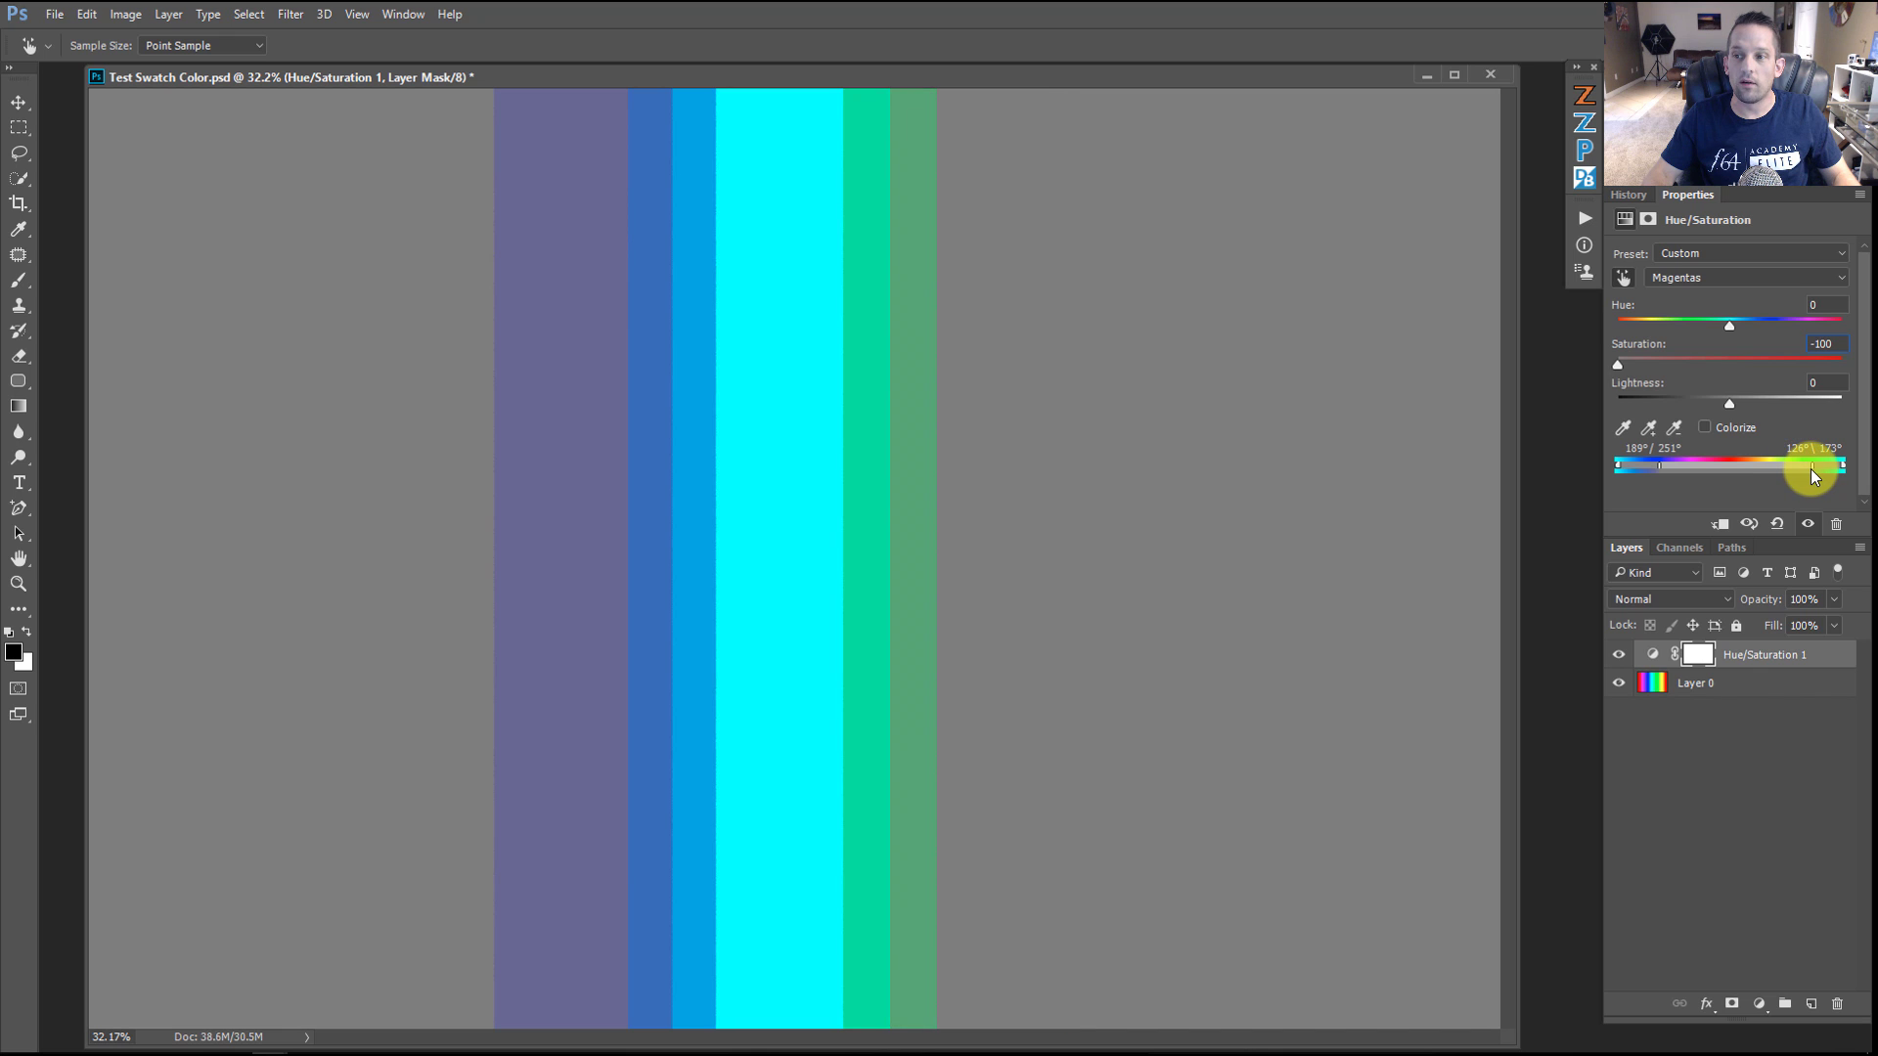
left_click(1811, 468)
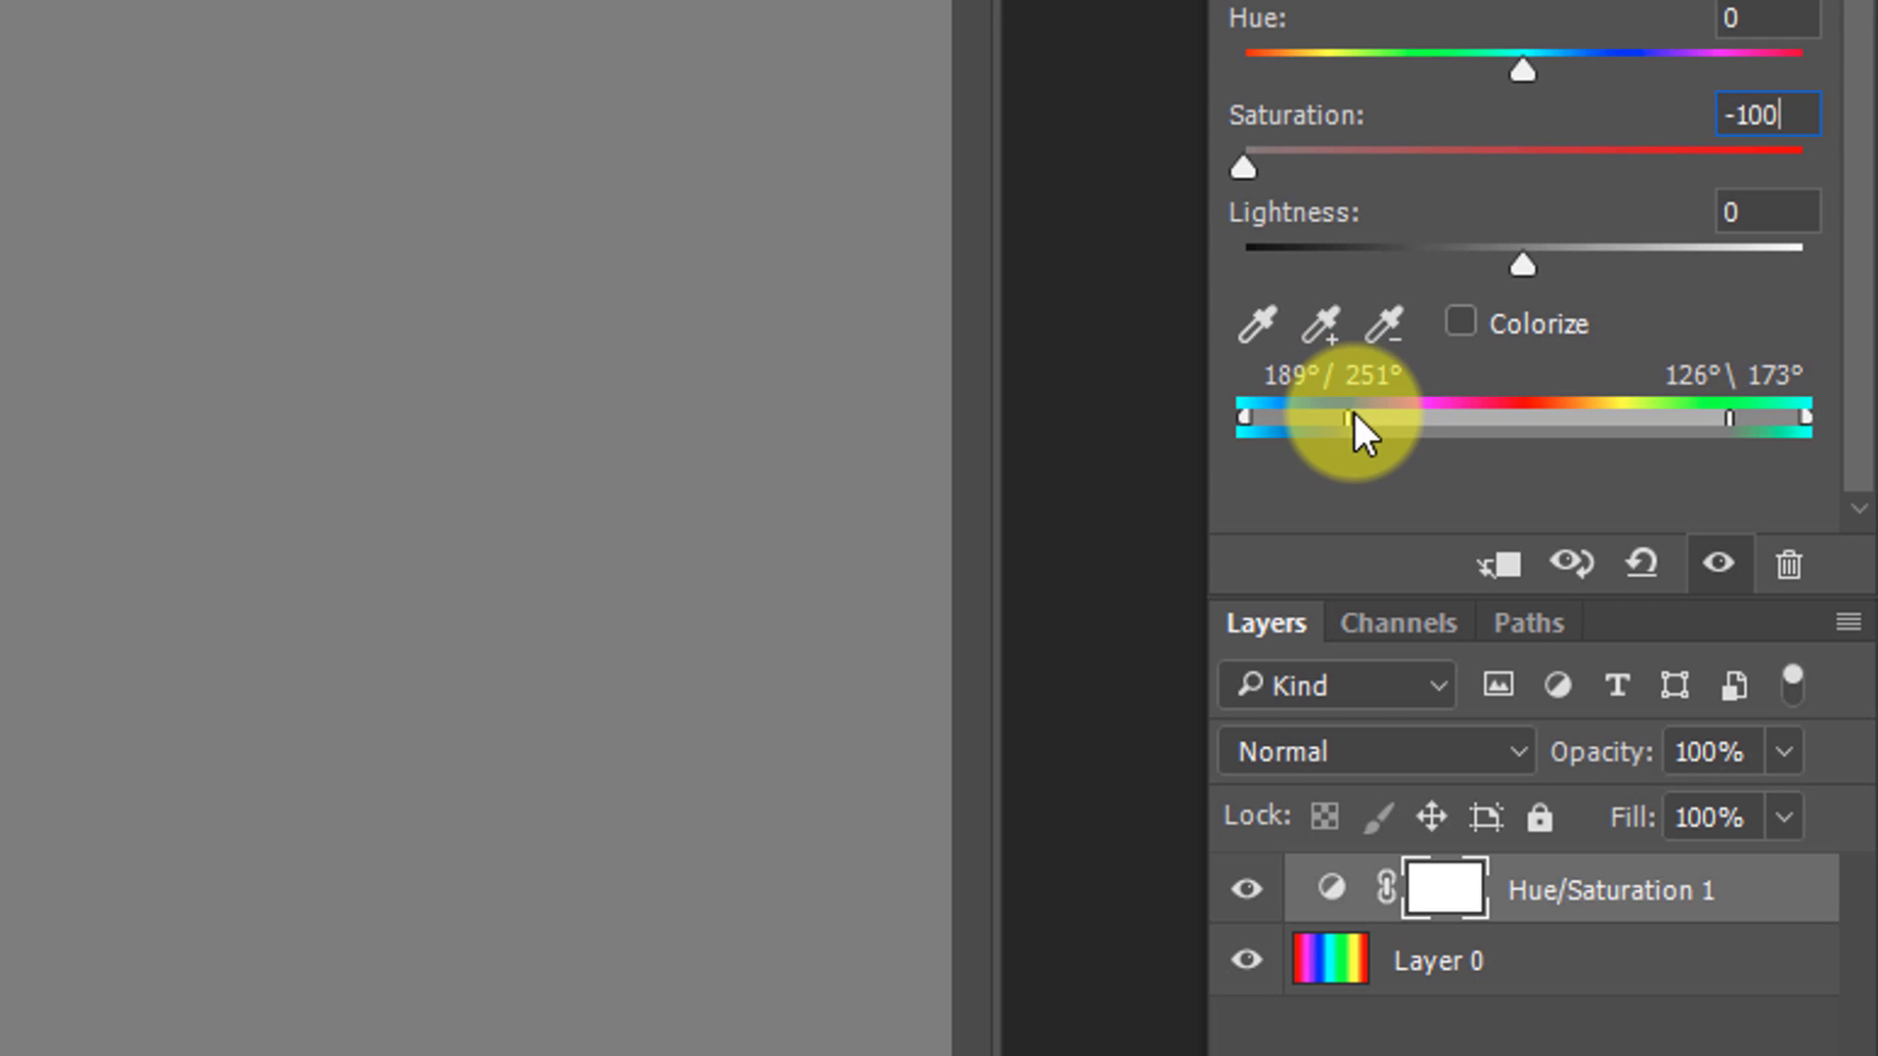
Step: Narrow the Reds range back to 192°/335° and 13°\173°, leaving only the warm stripes grey
left_click_drag(1354, 417, 1485, 424)
left_click_drag(1723, 422, 1544, 427)
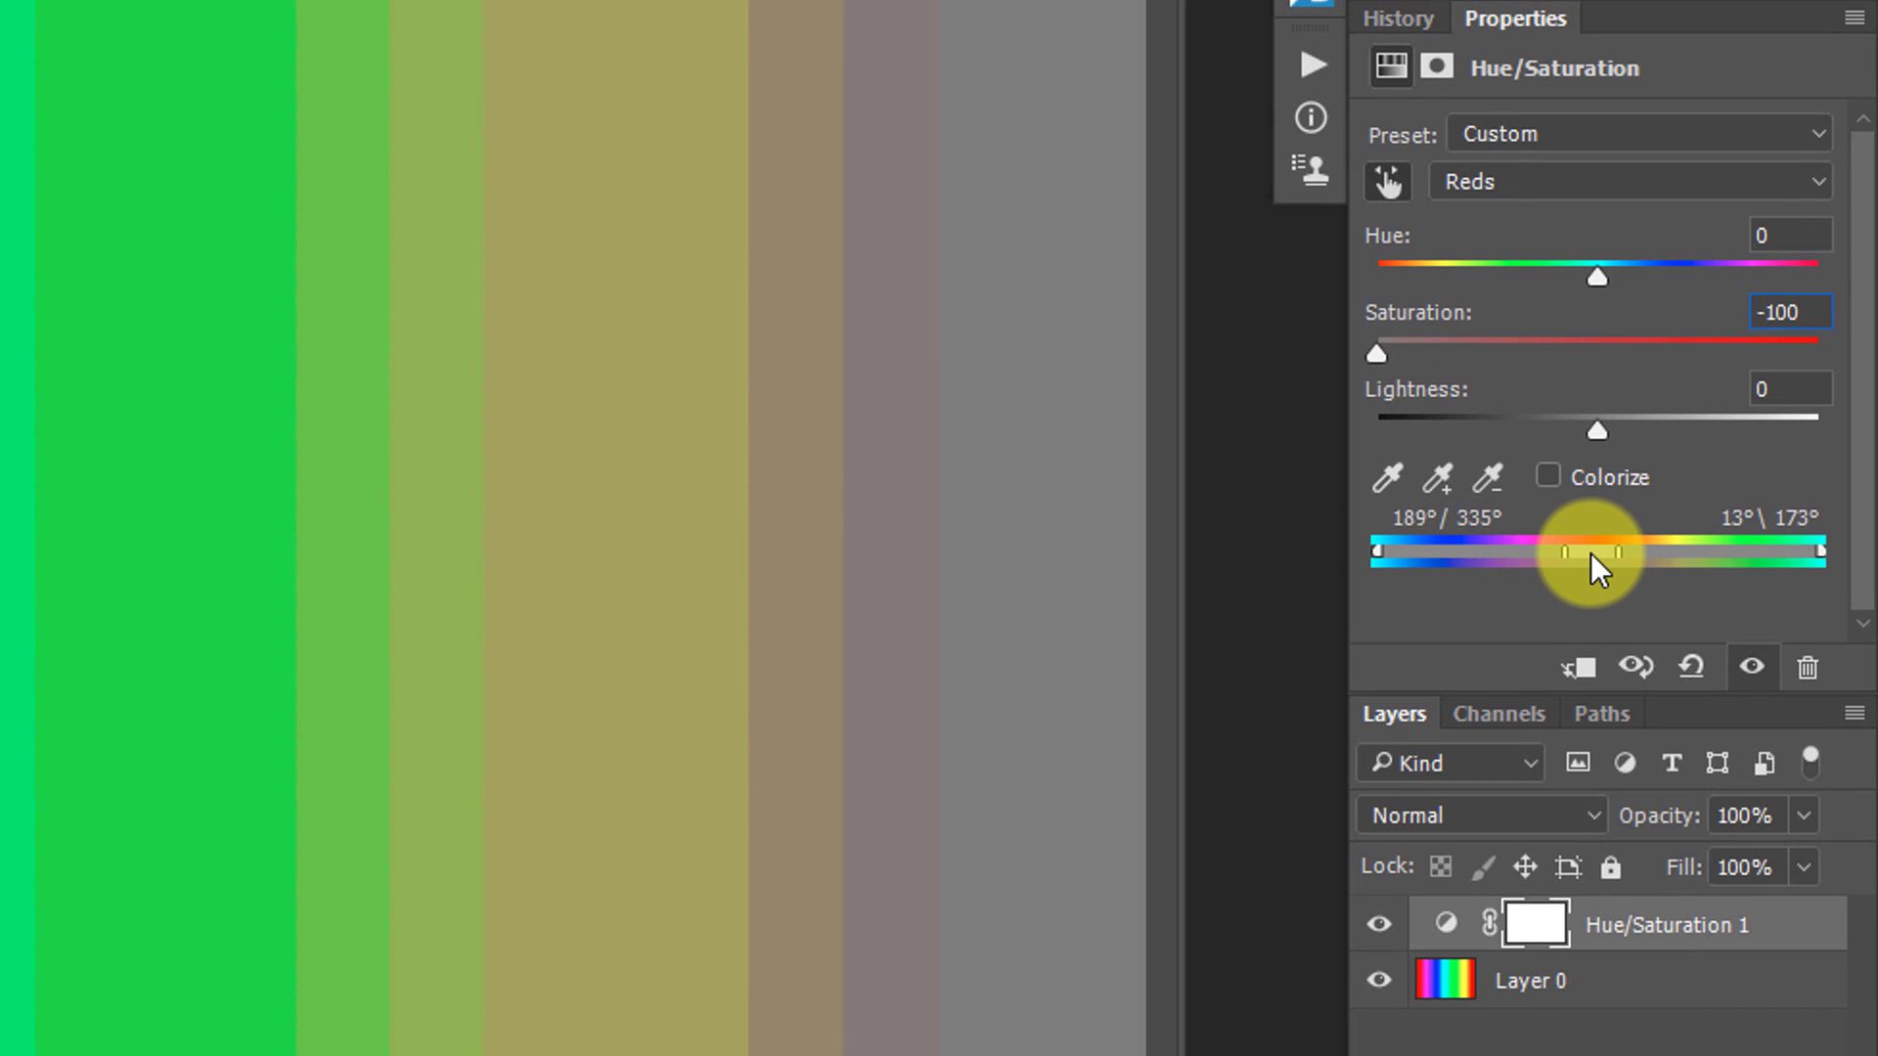
left_click_drag(1590, 552, 1520, 565)
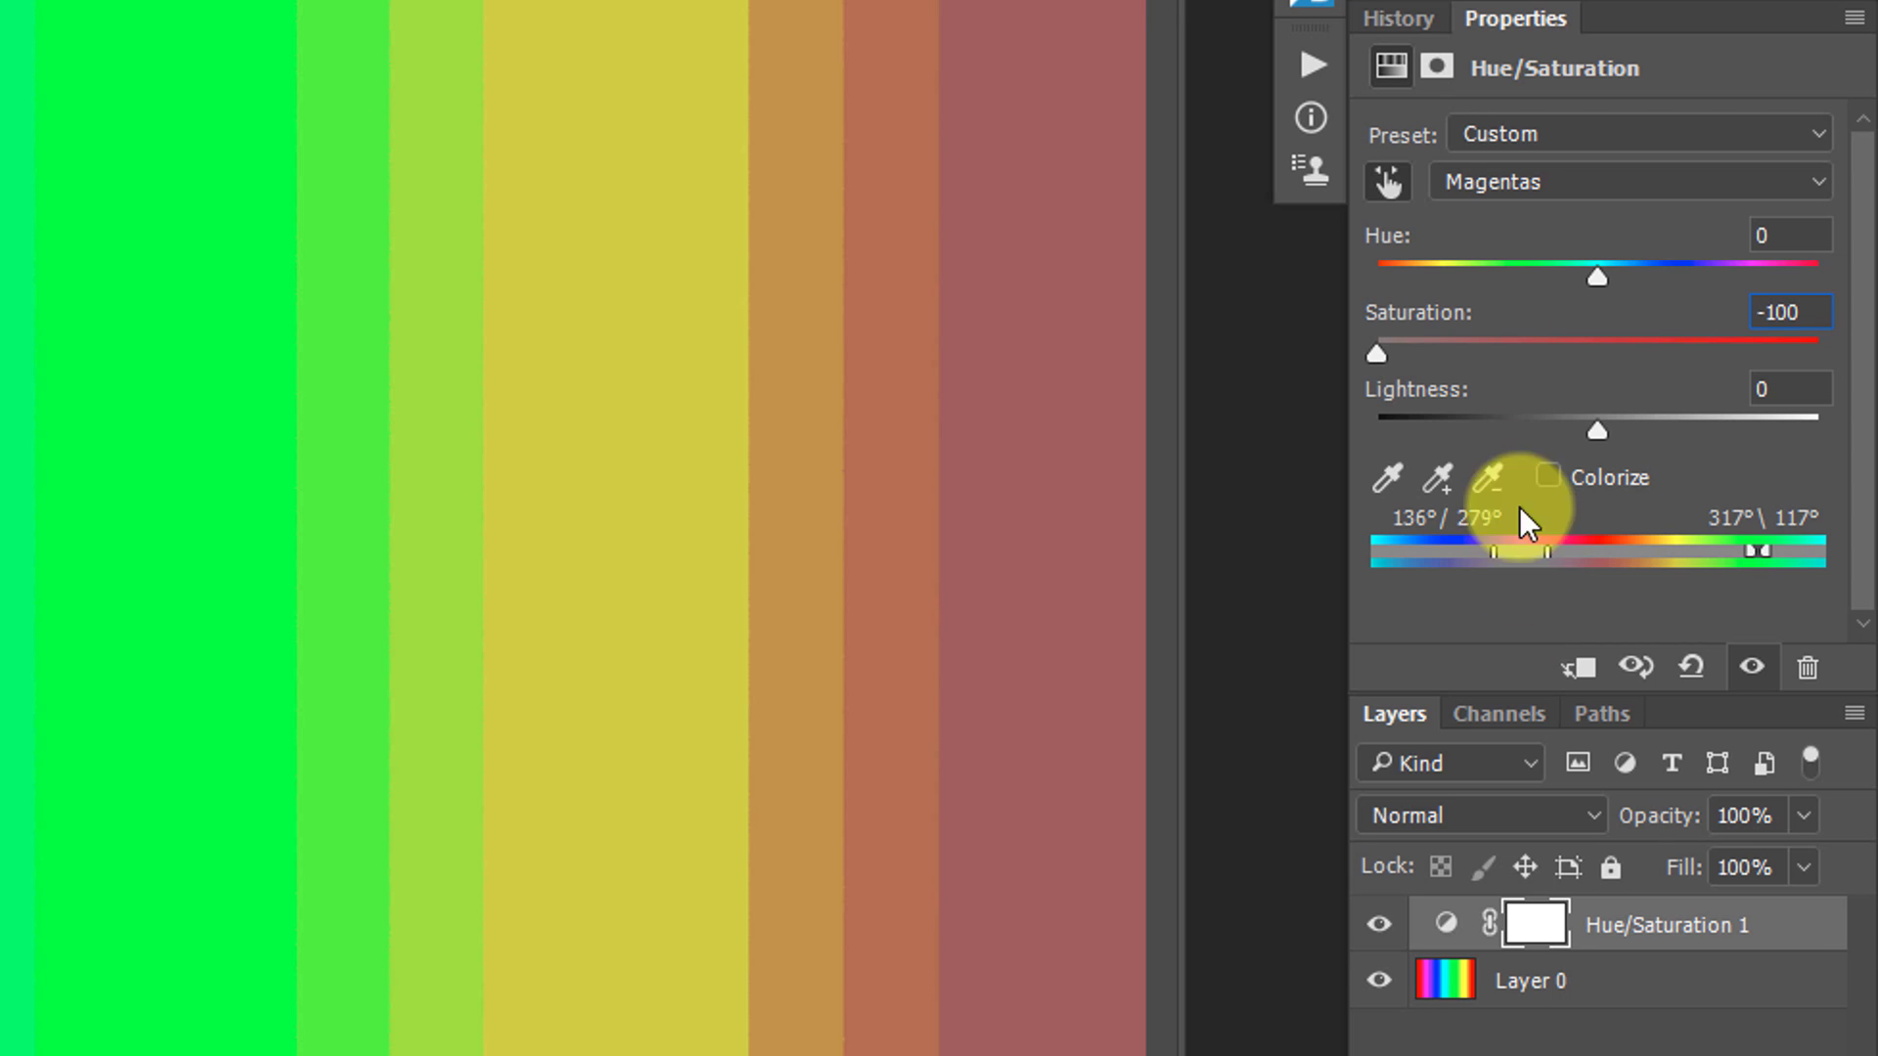
left_click(1514, 185)
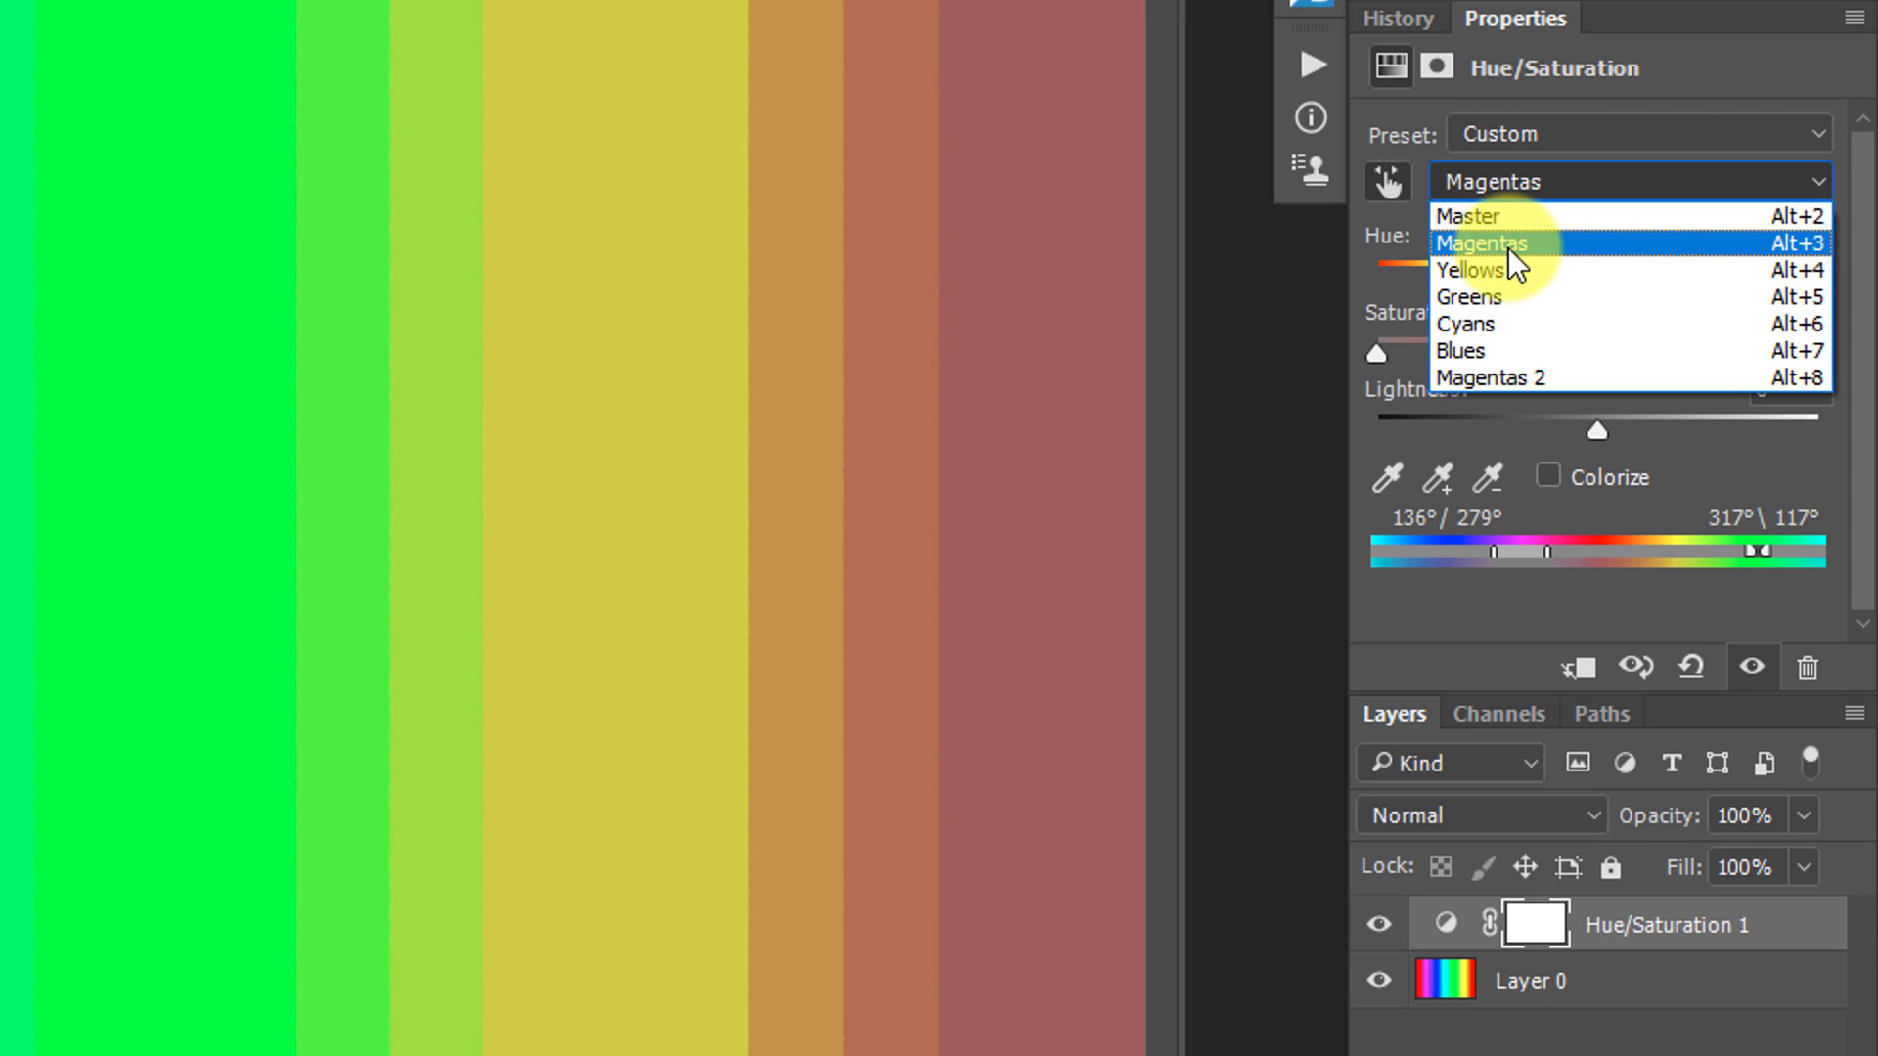
left_click(1502, 243)
left_click_drag(1526, 567, 1590, 548)
left_click(1569, 185)
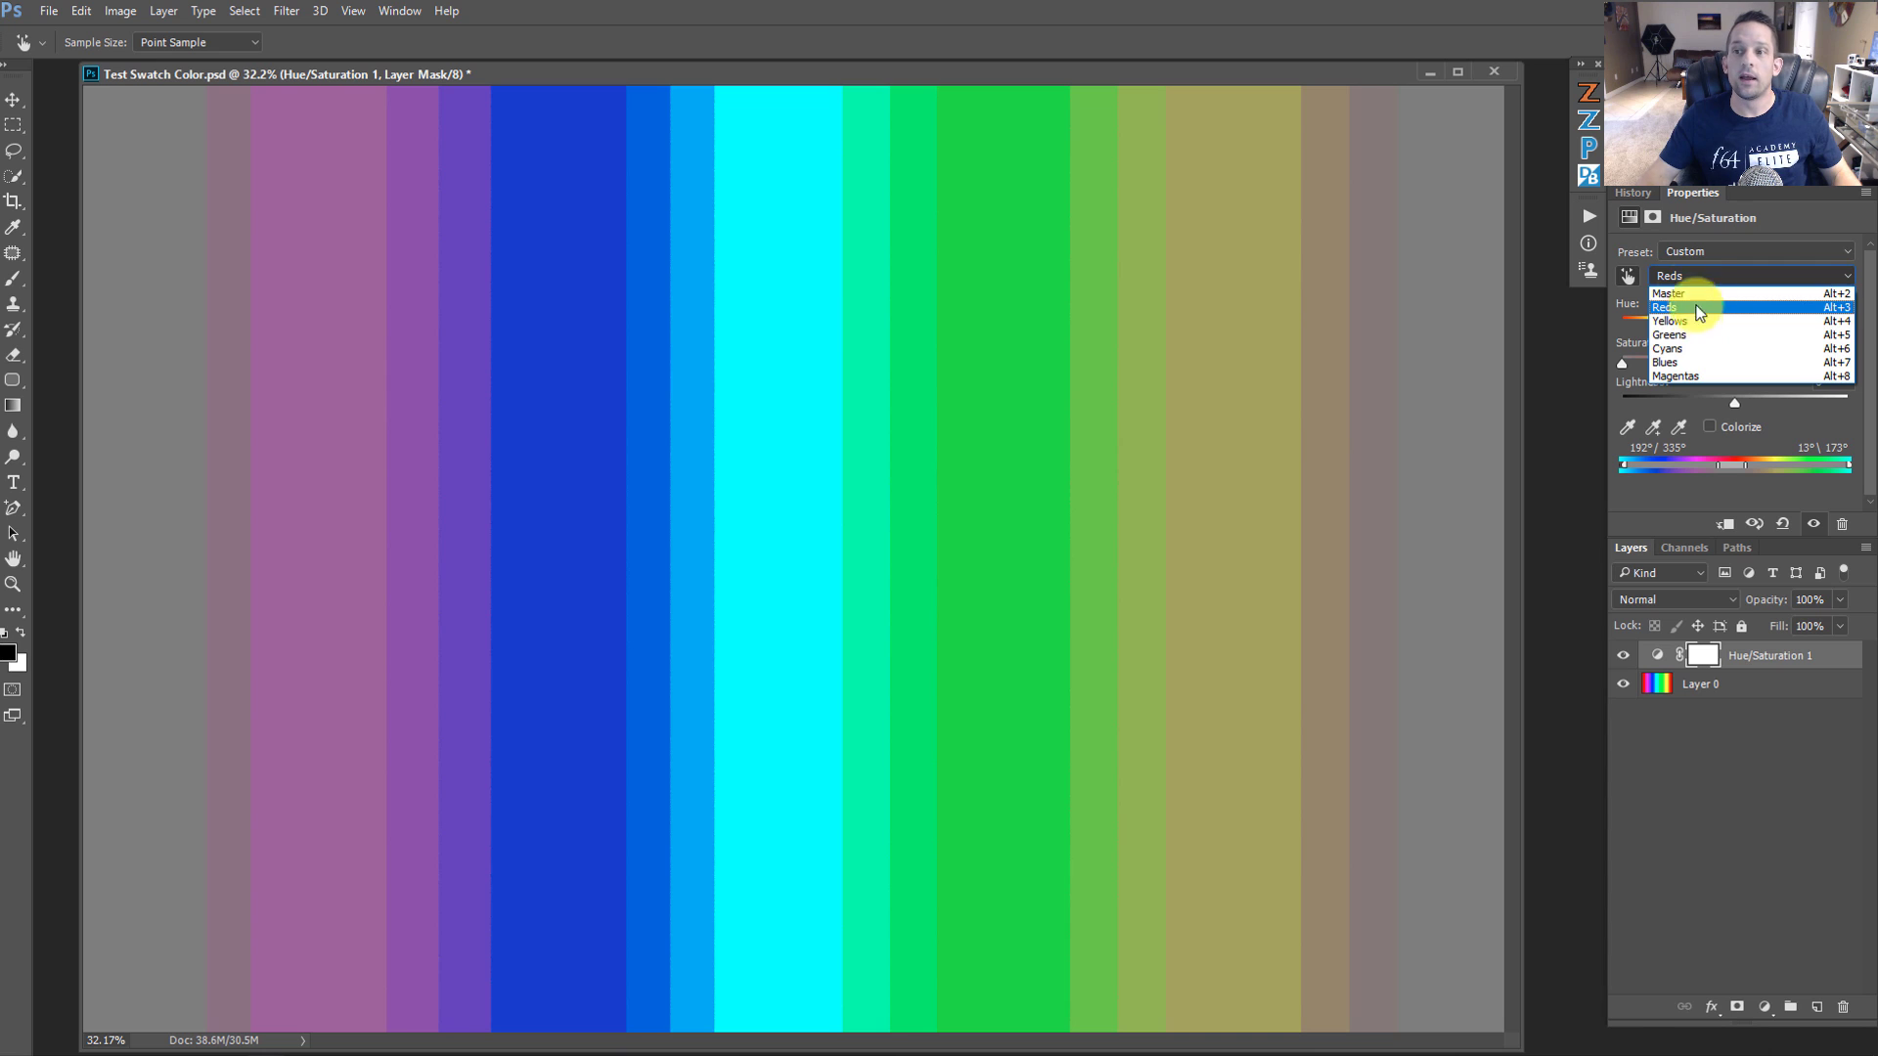
Step: Reset the Hue/Saturation adjustment and sample a blue stripe with the targeted-adjustment tool
left_click(1677, 272)
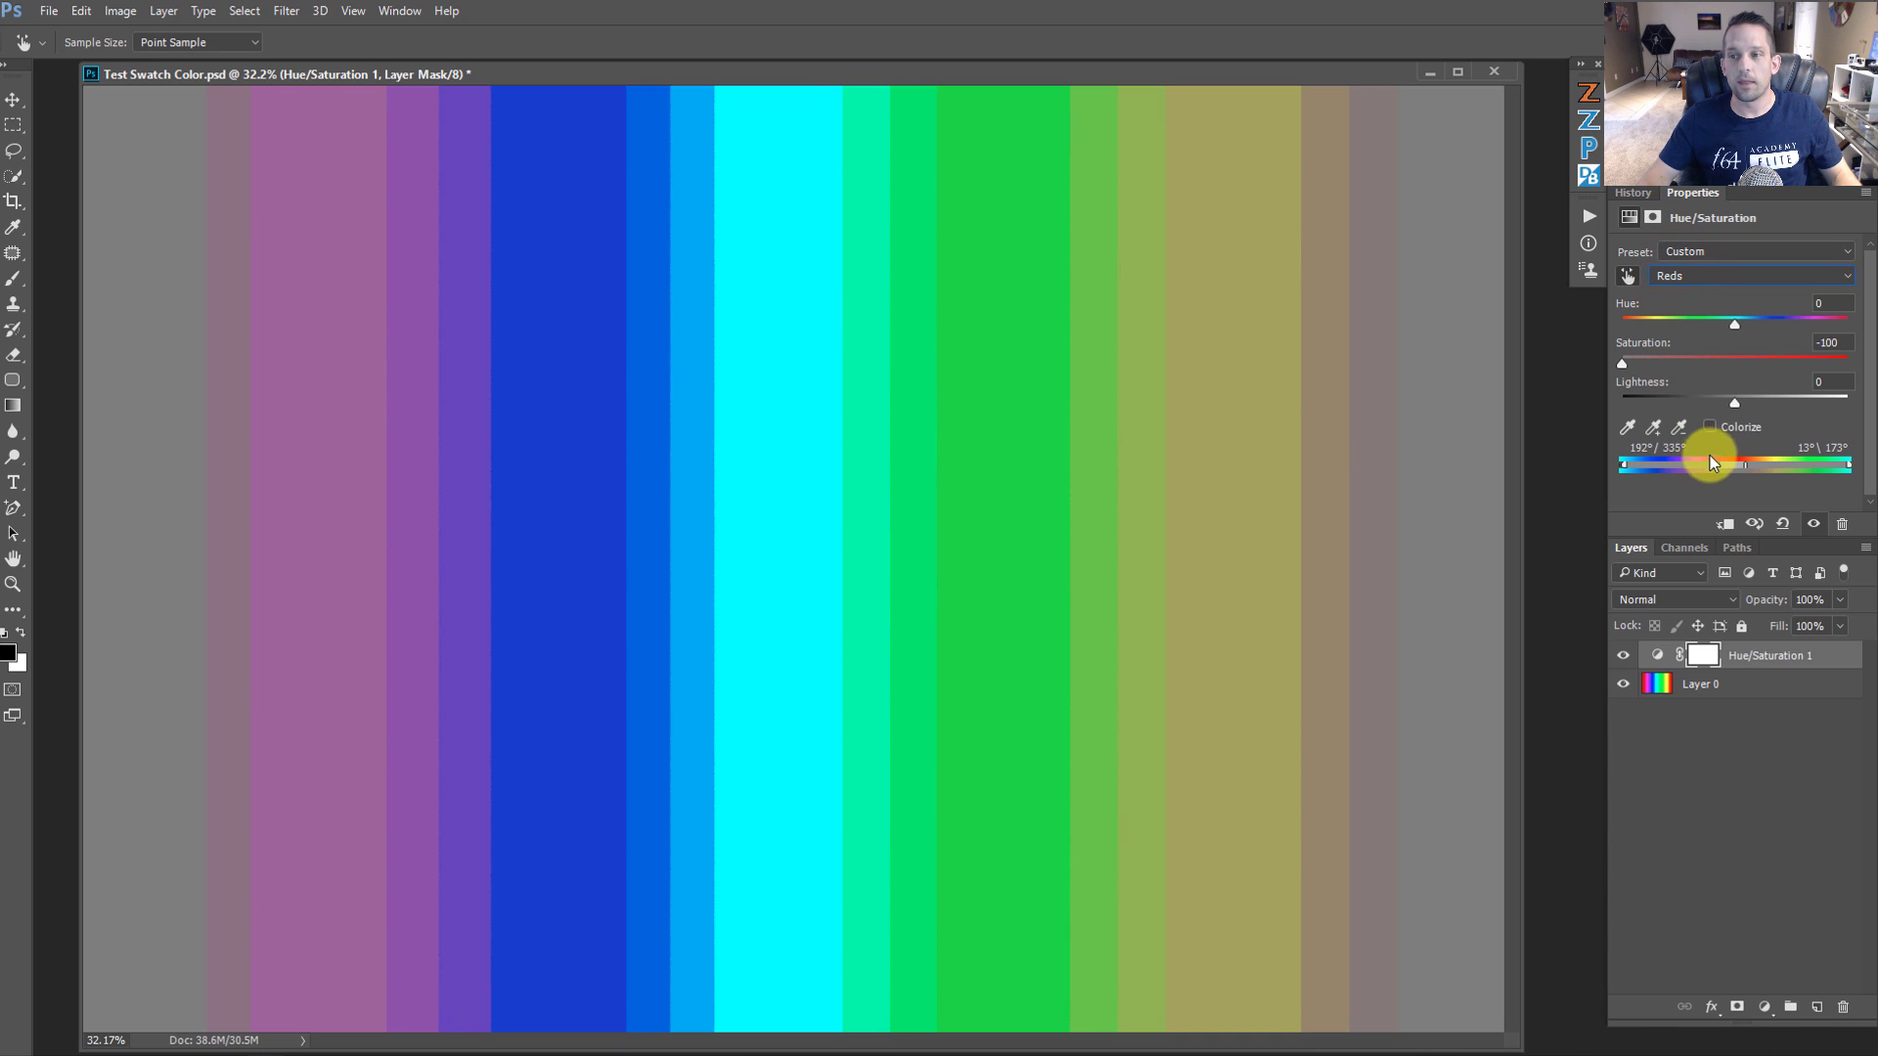
left_click(1785, 527)
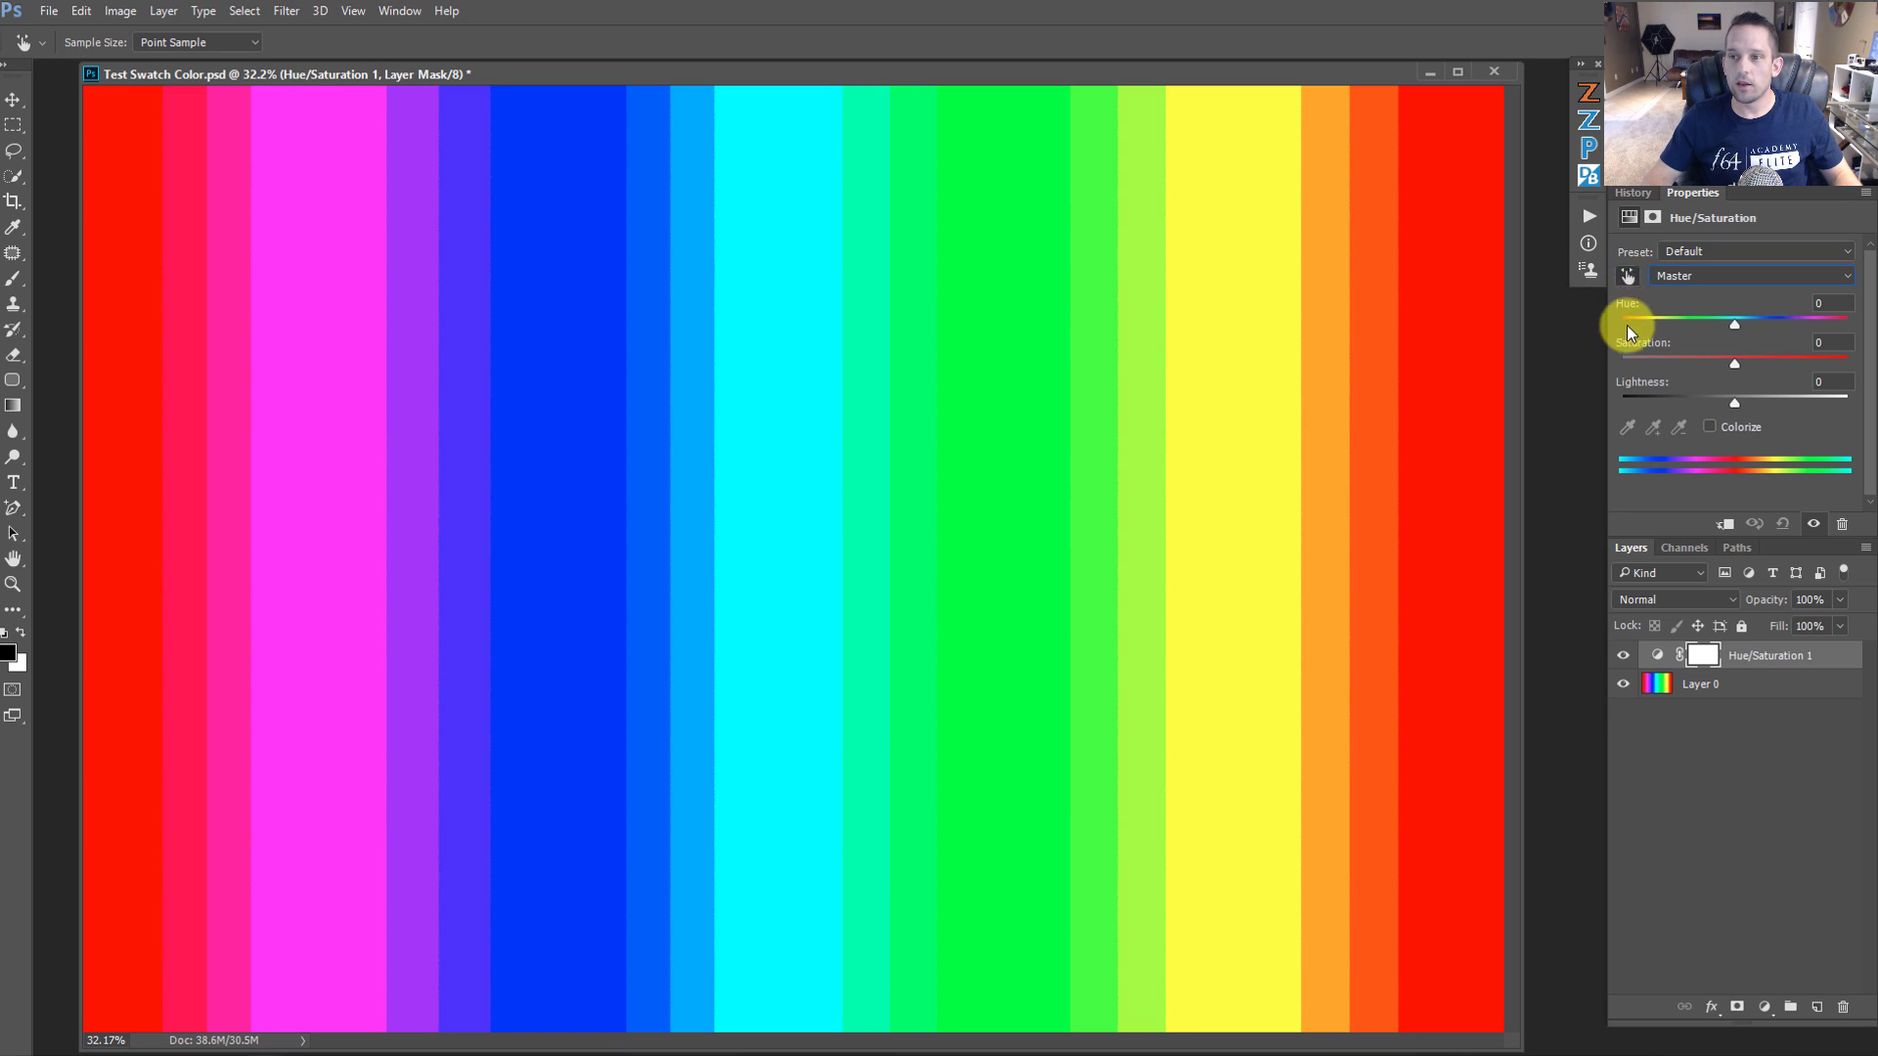
left_click(1628, 276)
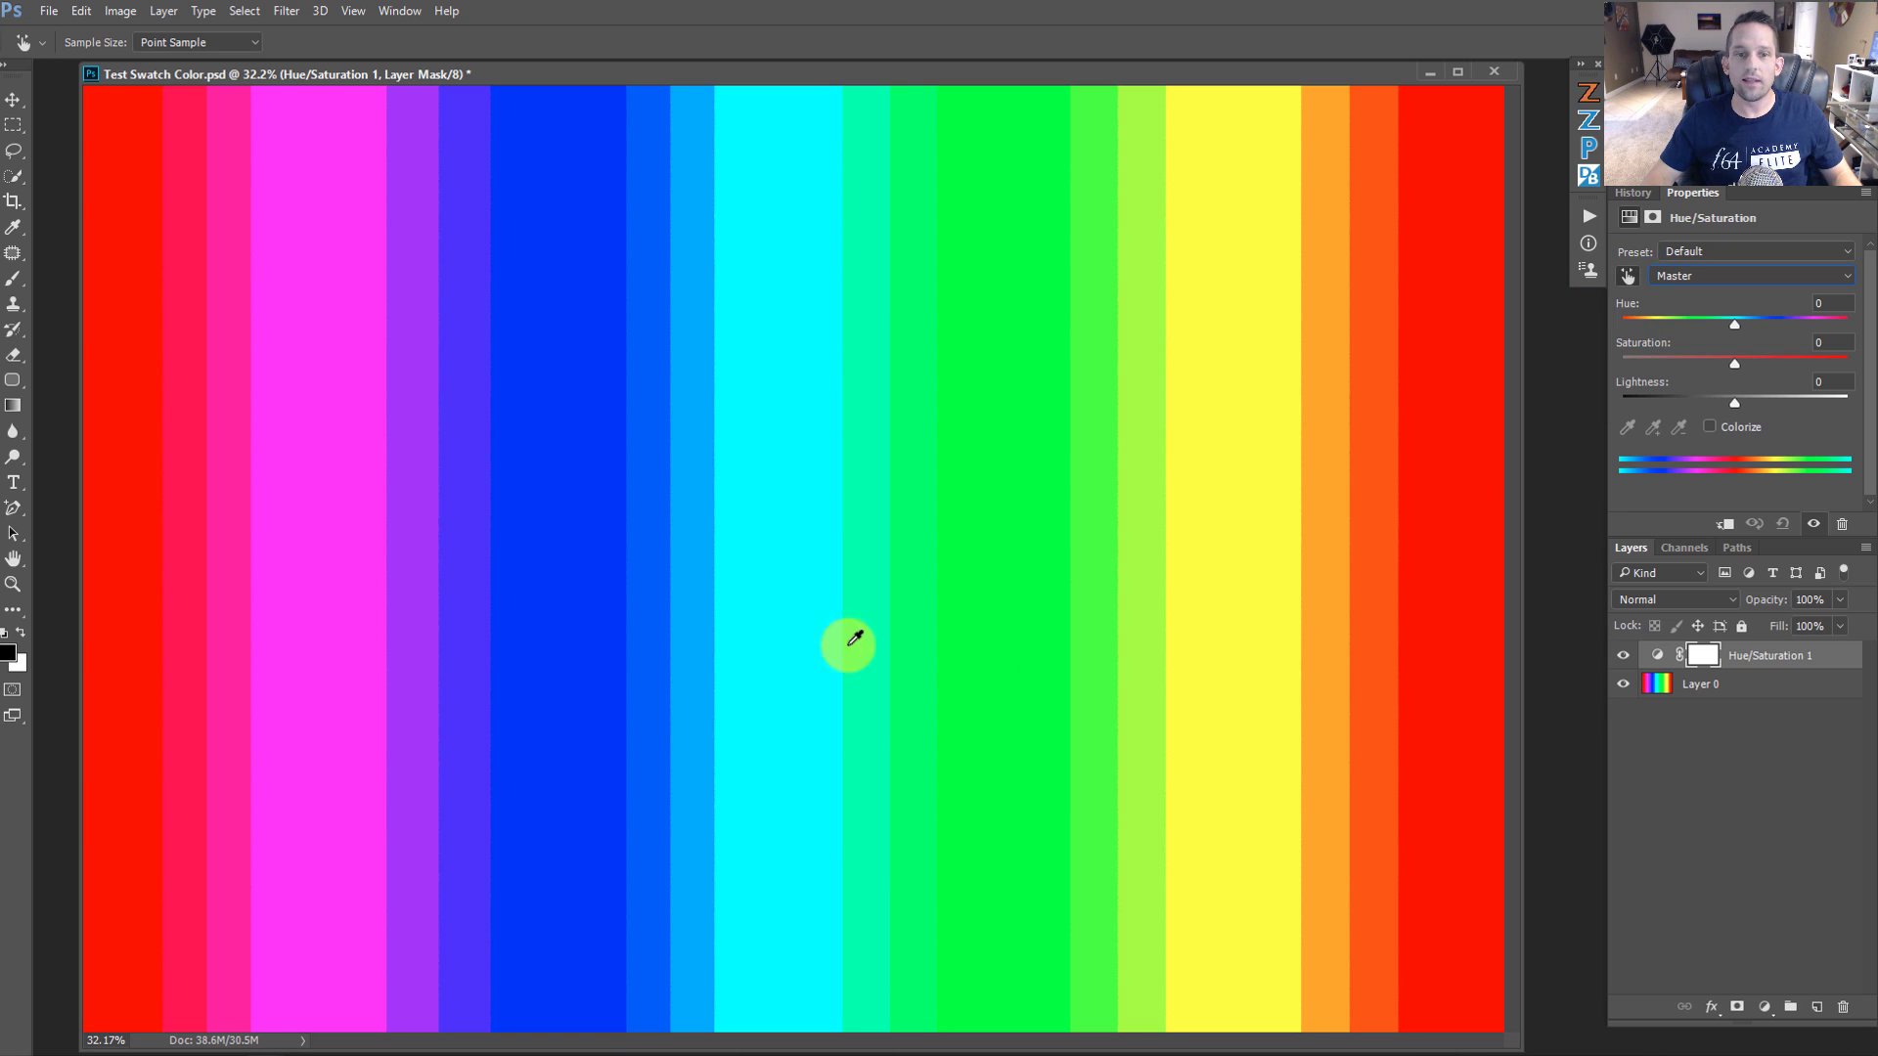
left_click(571, 476)
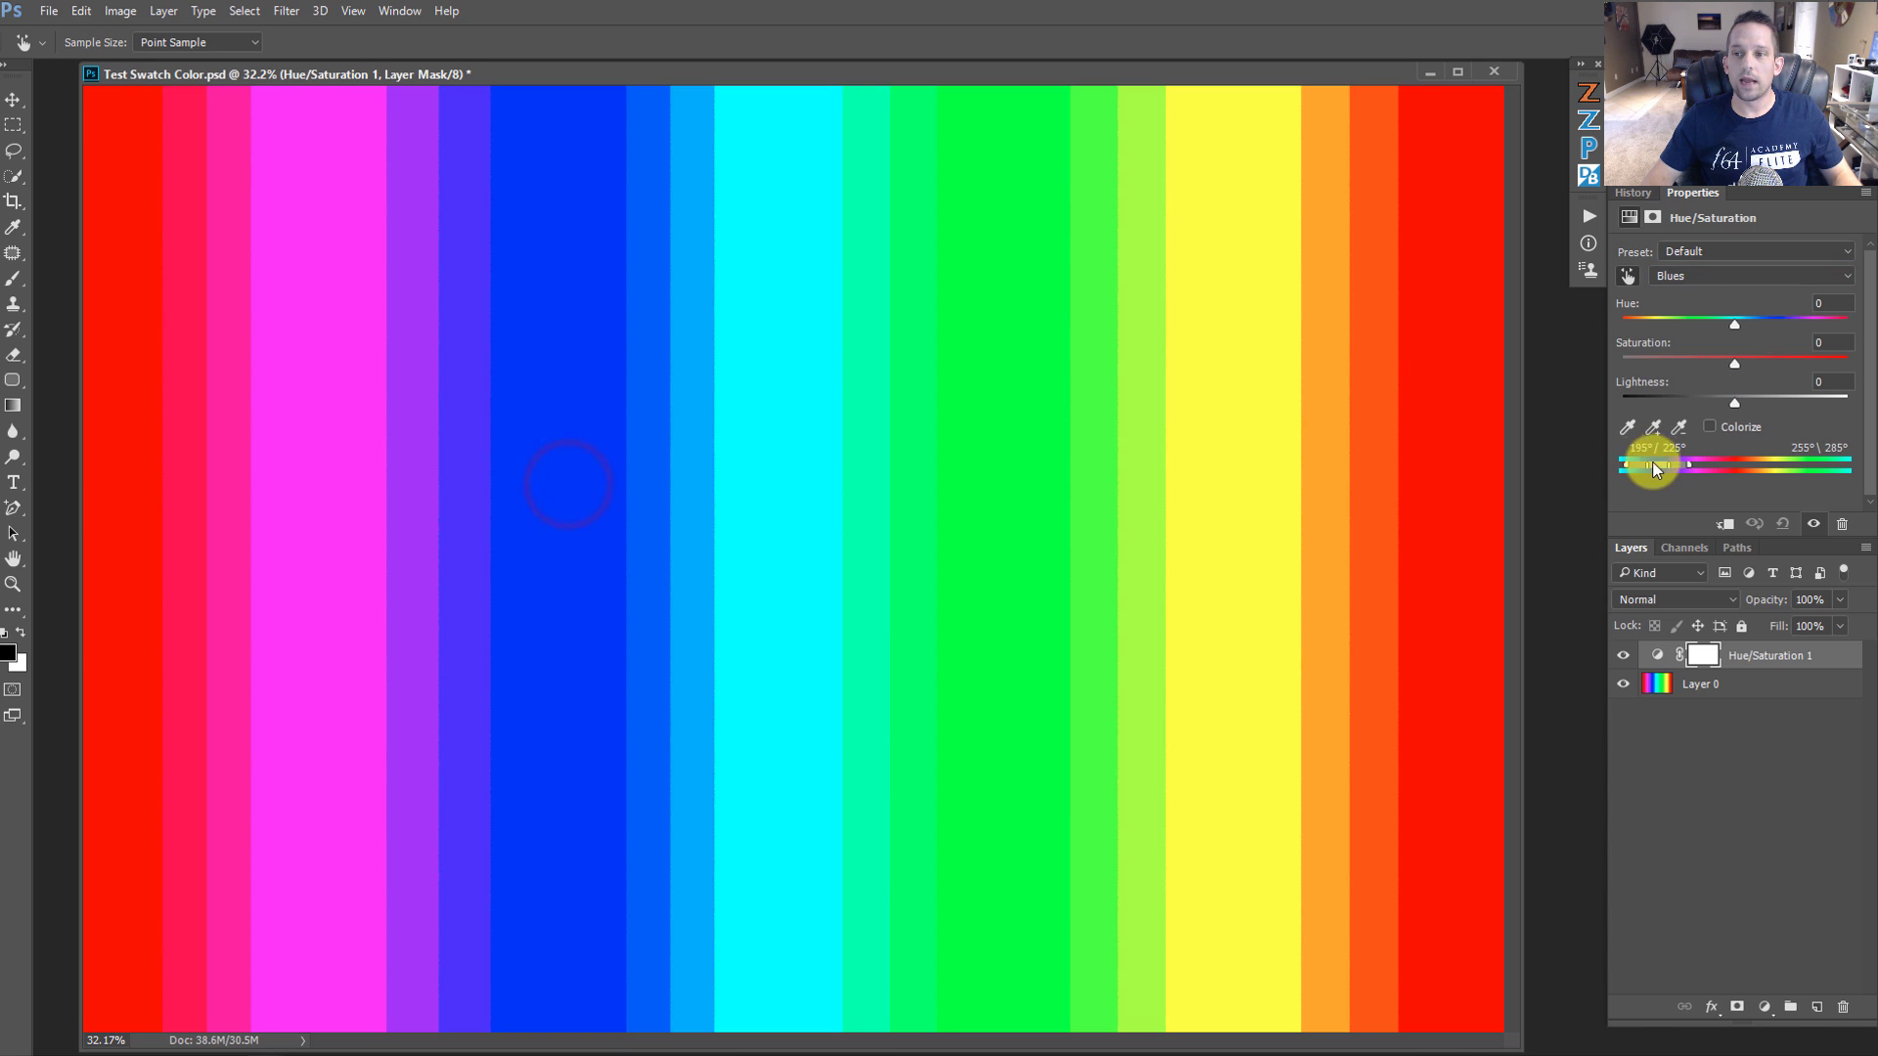
Step: Edit Blues at Hue +30, Saturation -54, widening the range to 111°/225° and 255°\353°
left_click(1696, 278)
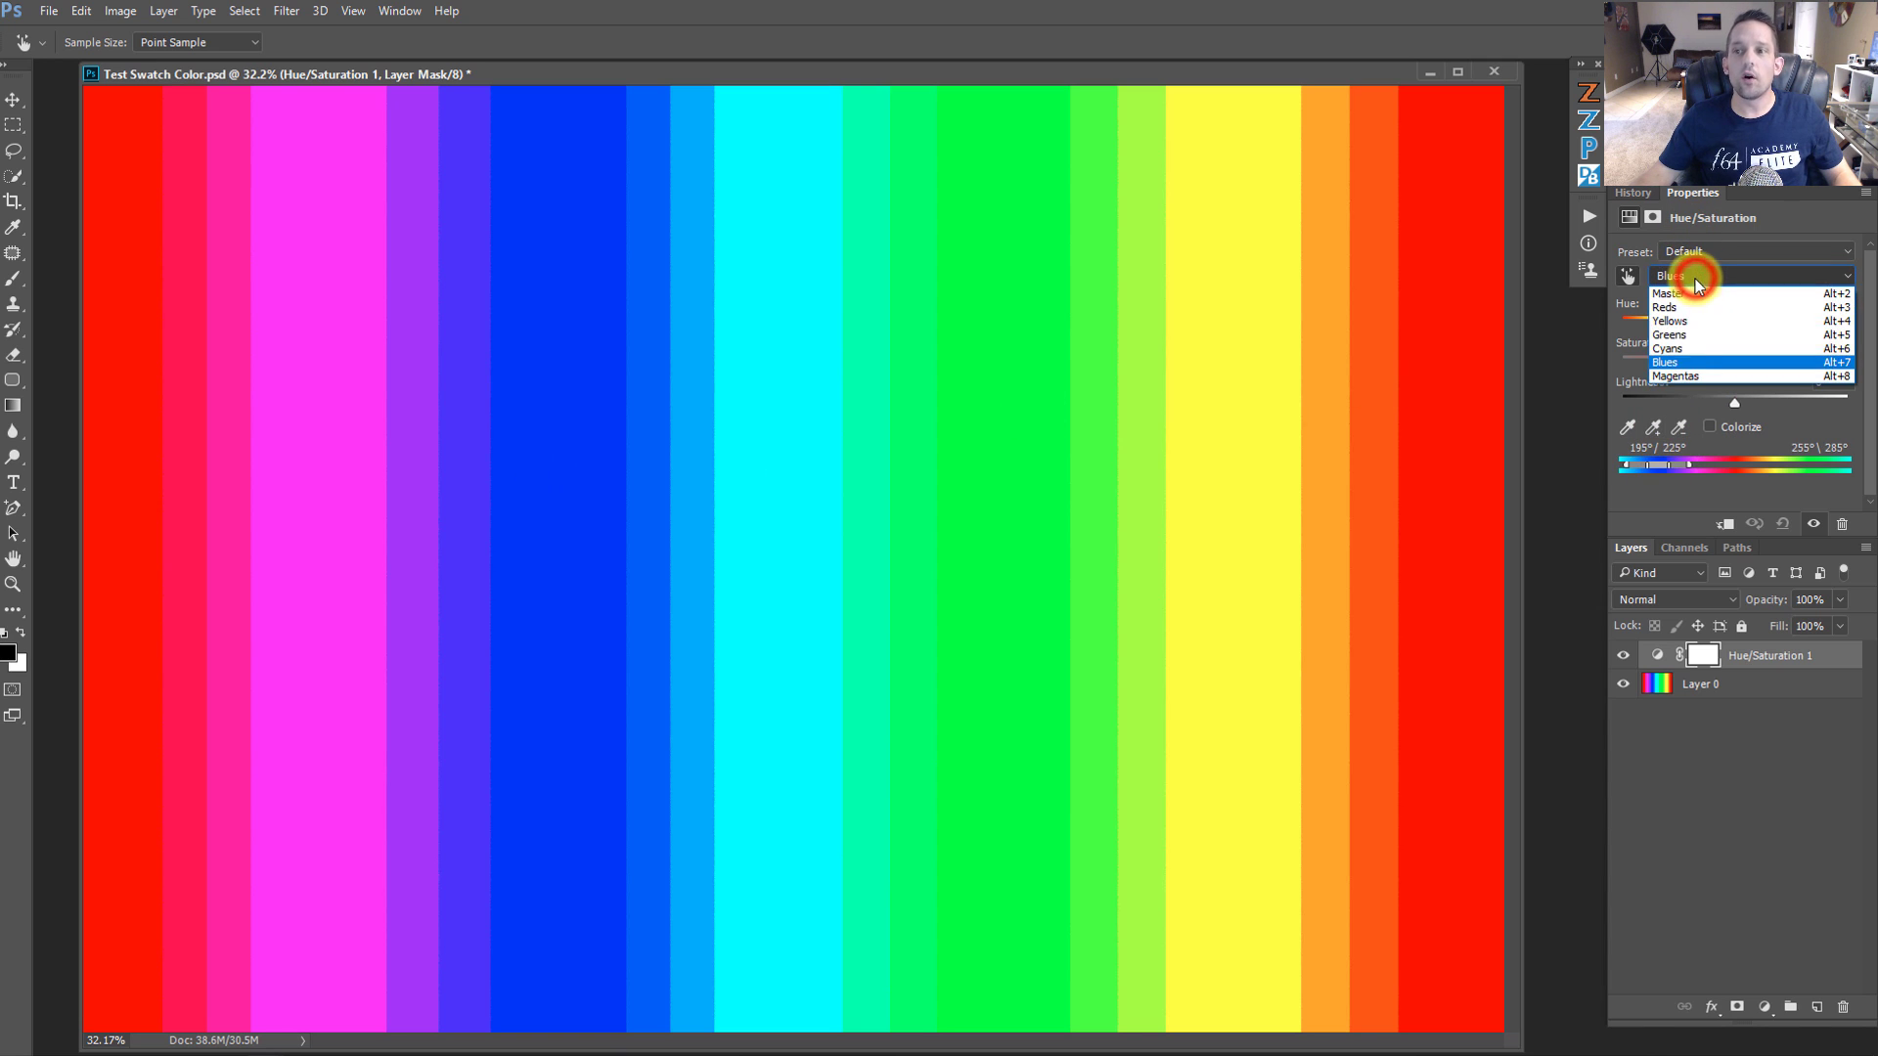
left_click(1675, 362)
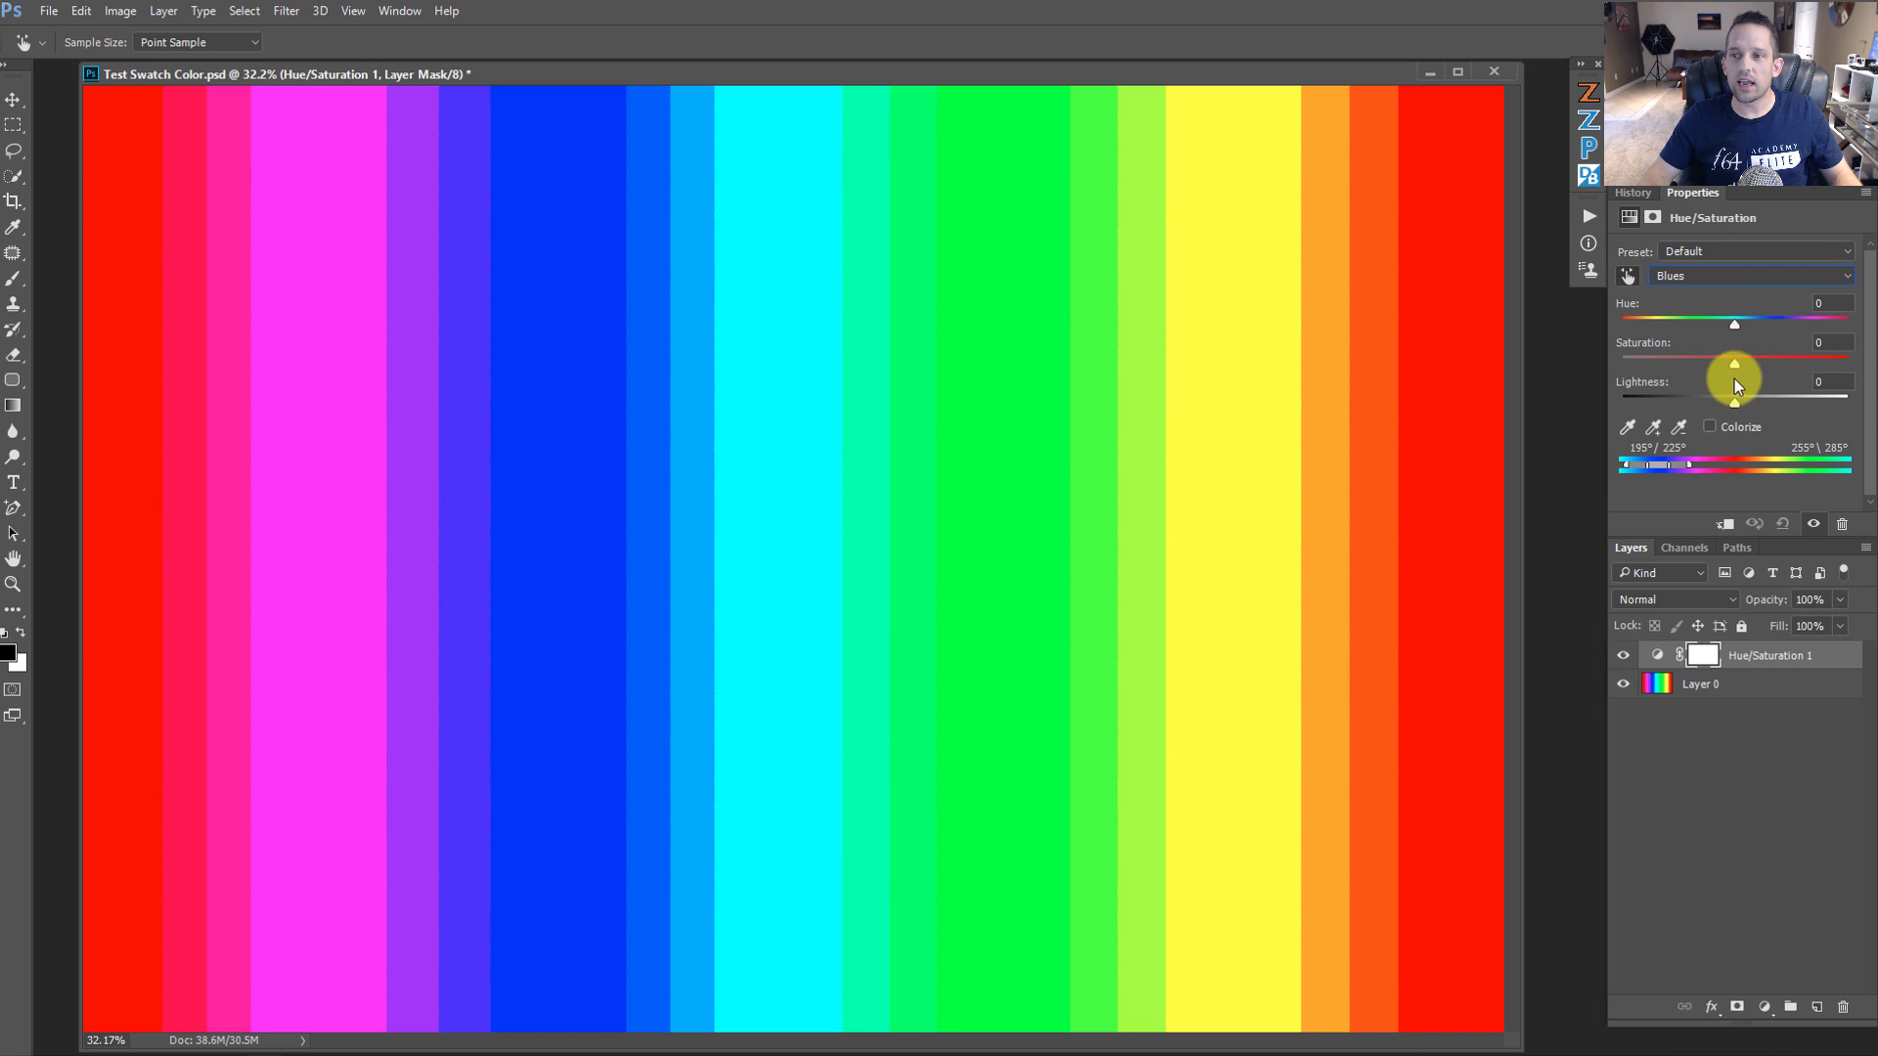
left_click_drag(1700, 362, 1769, 323)
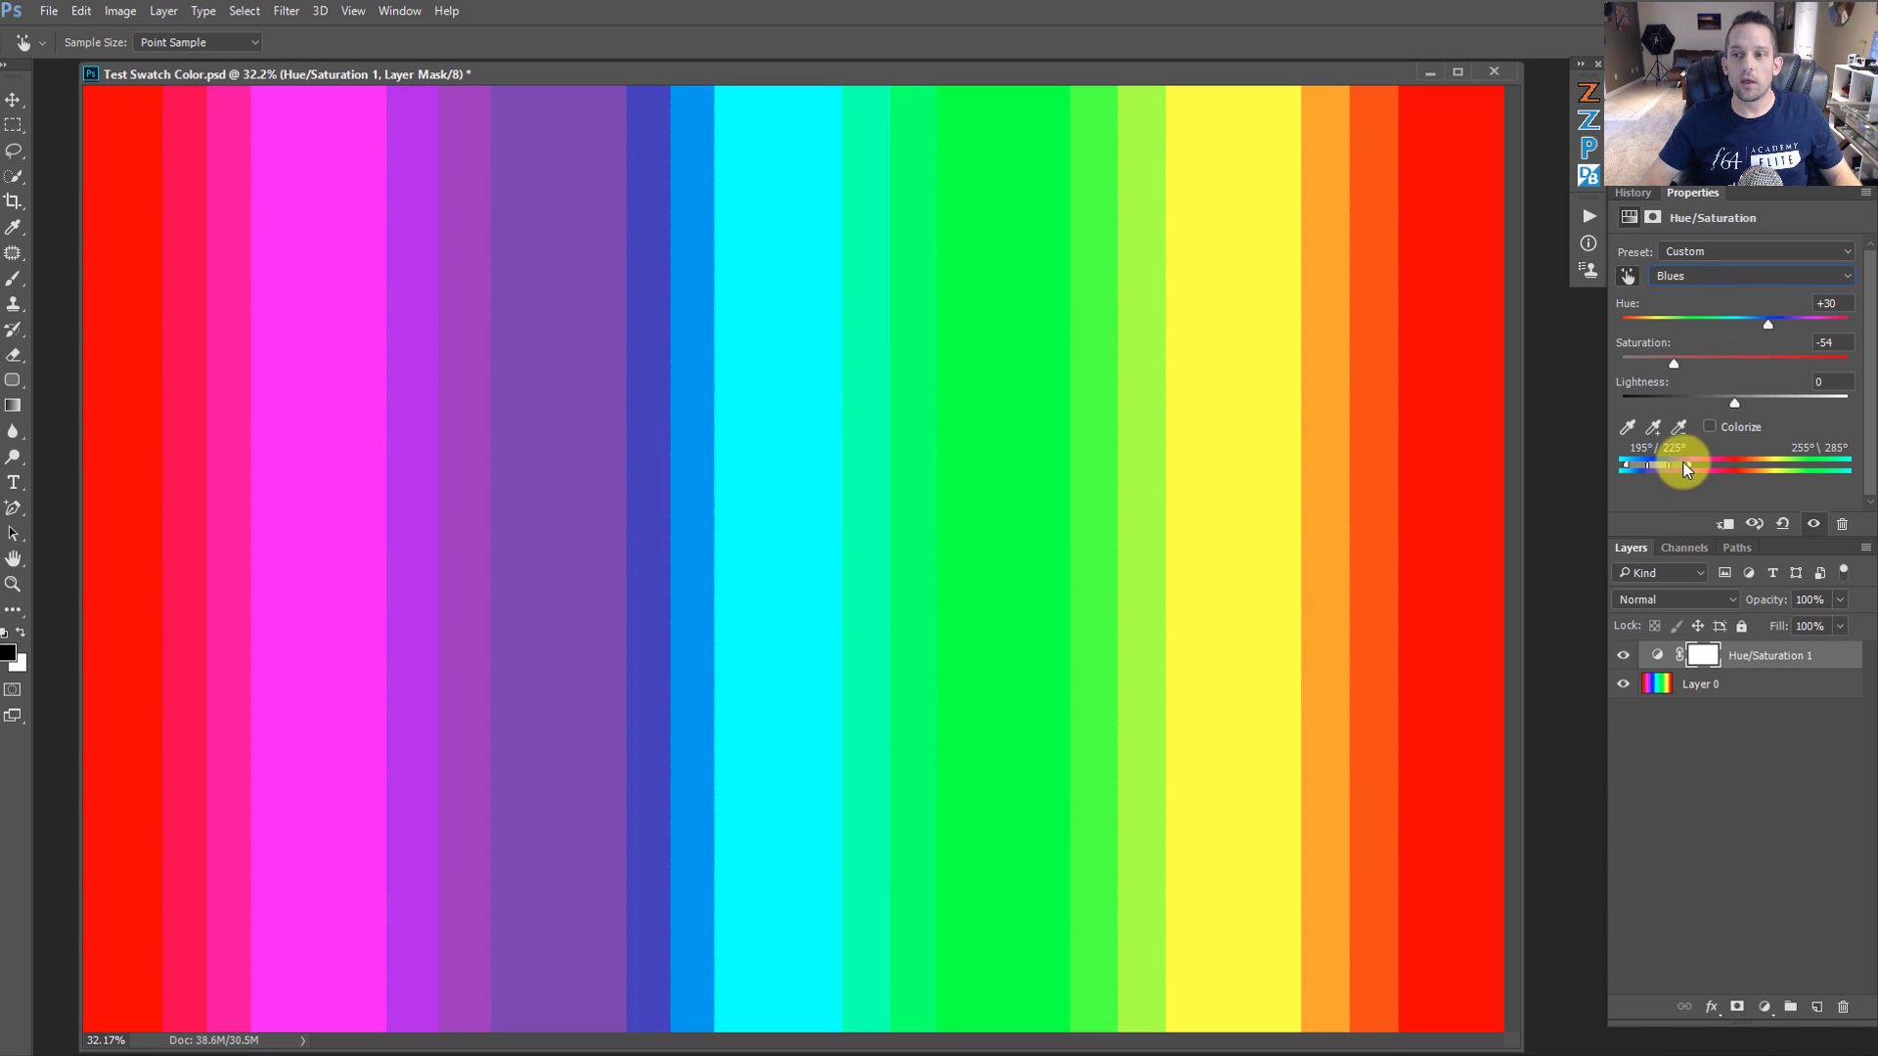
left_click_drag(1627, 470, 1776, 459)
left_click_drag(1627, 467, 1724, 465)
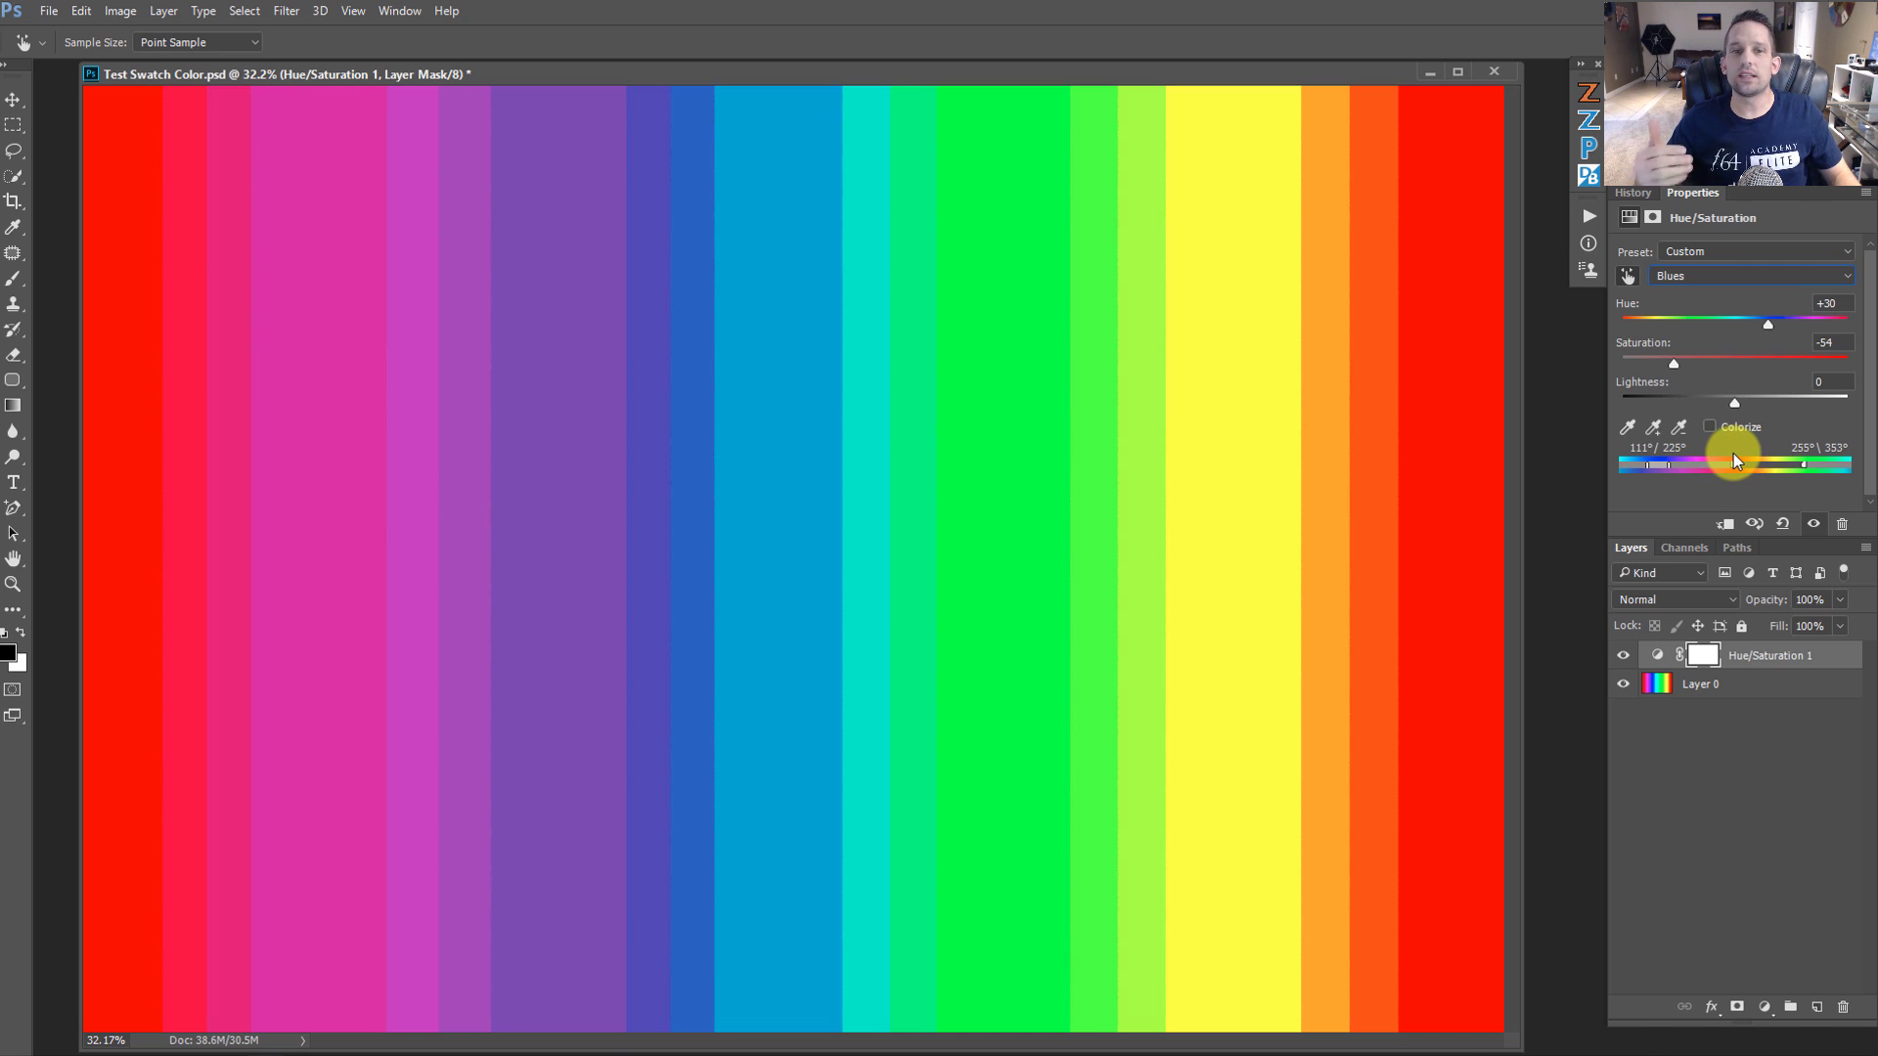
Step: Reset the adjustment and resample the blue stripes with the targeted-adjustment tool
left_click(1782, 524)
key("c")
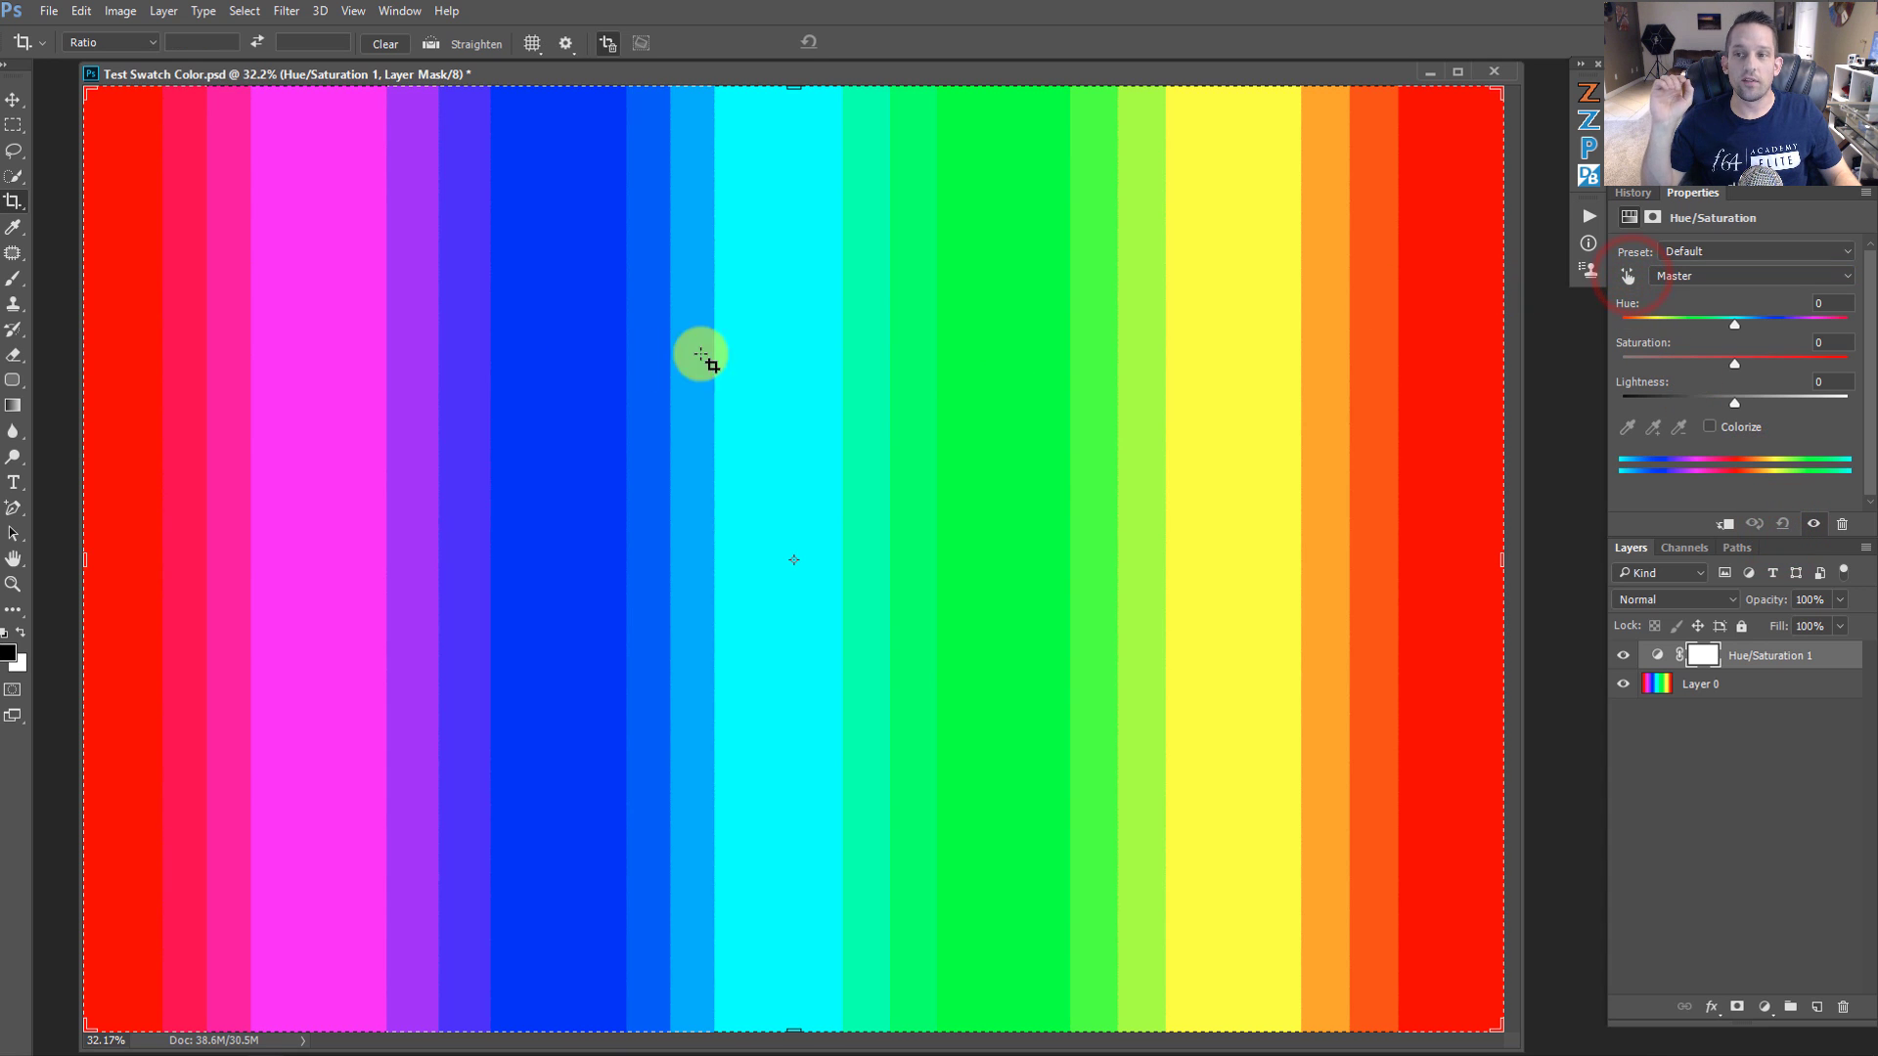
left_click(1626, 278)
left_click(535, 345)
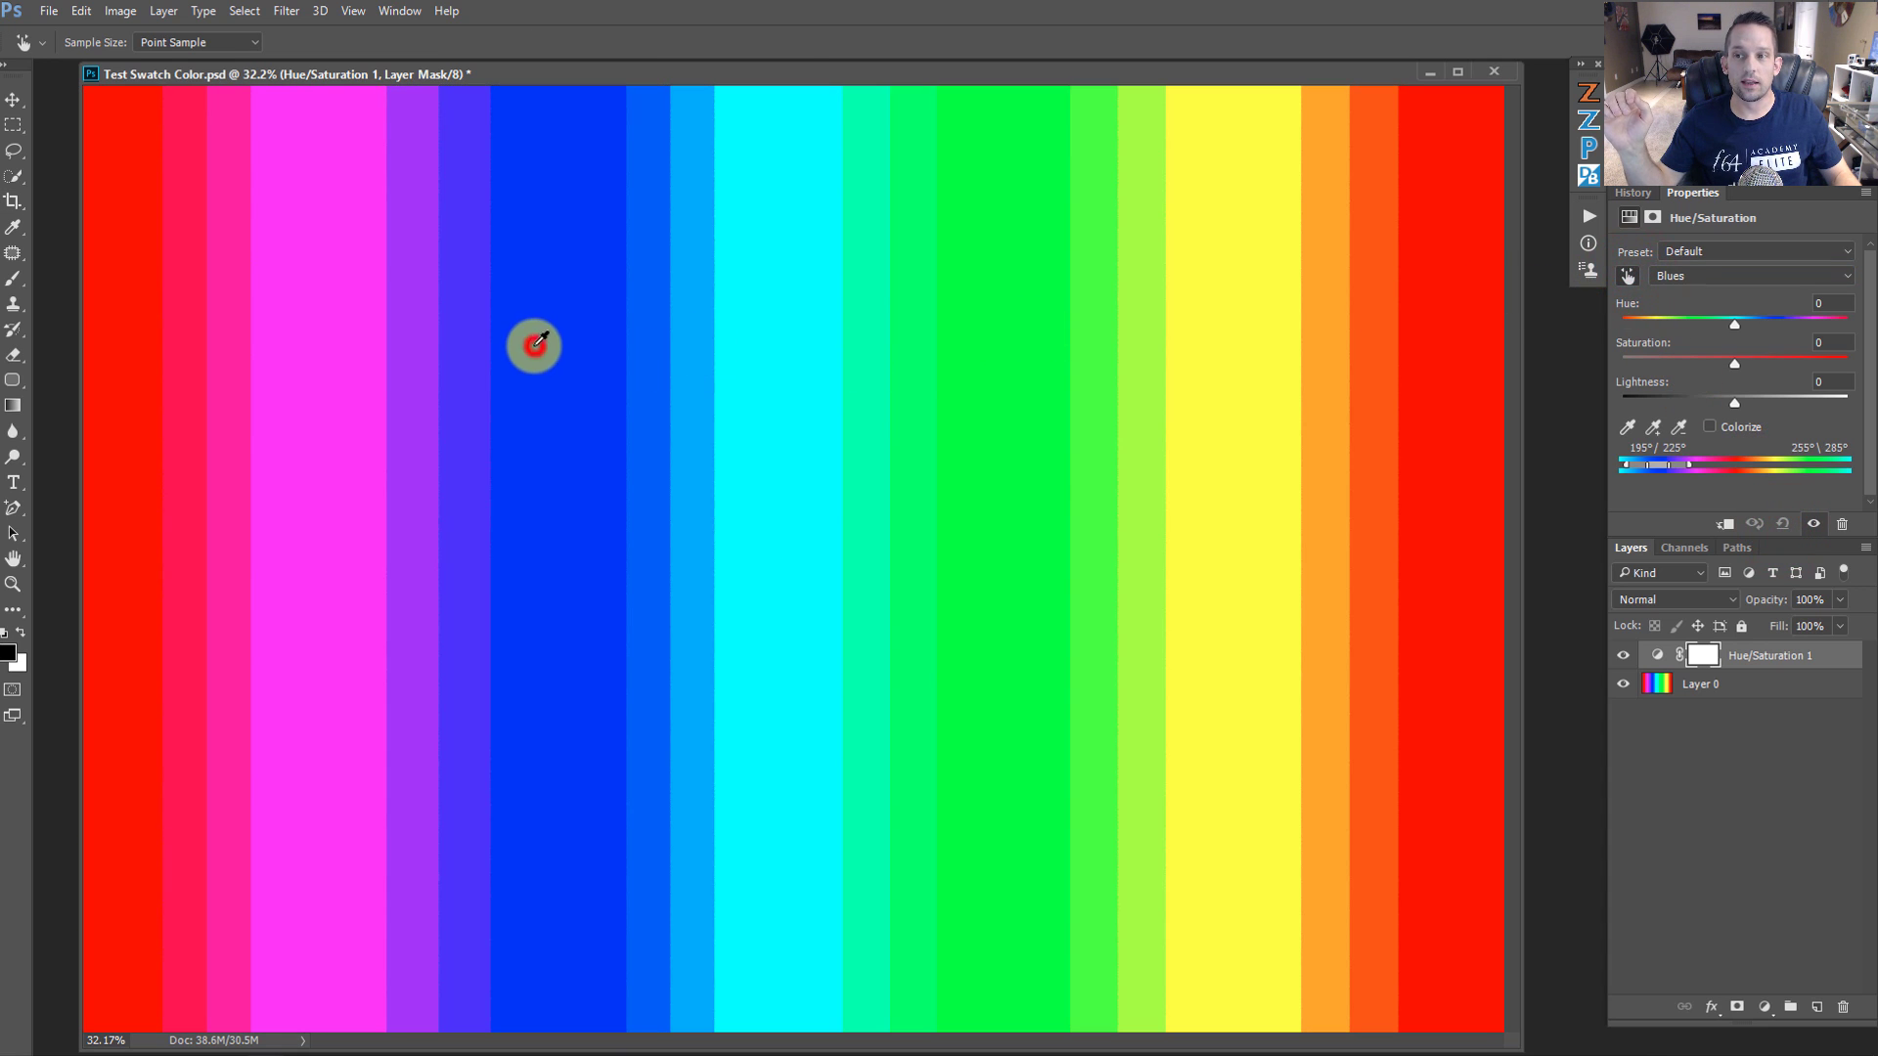
Step: Set the Blues saturation to -100 to grey the blue stripes, then minimise the swatch chart
mouse_move(1735, 364)
left_mouse_down()
mouse_move(1676, 360)
mouse_move(1816, 354)
left_mouse_up()
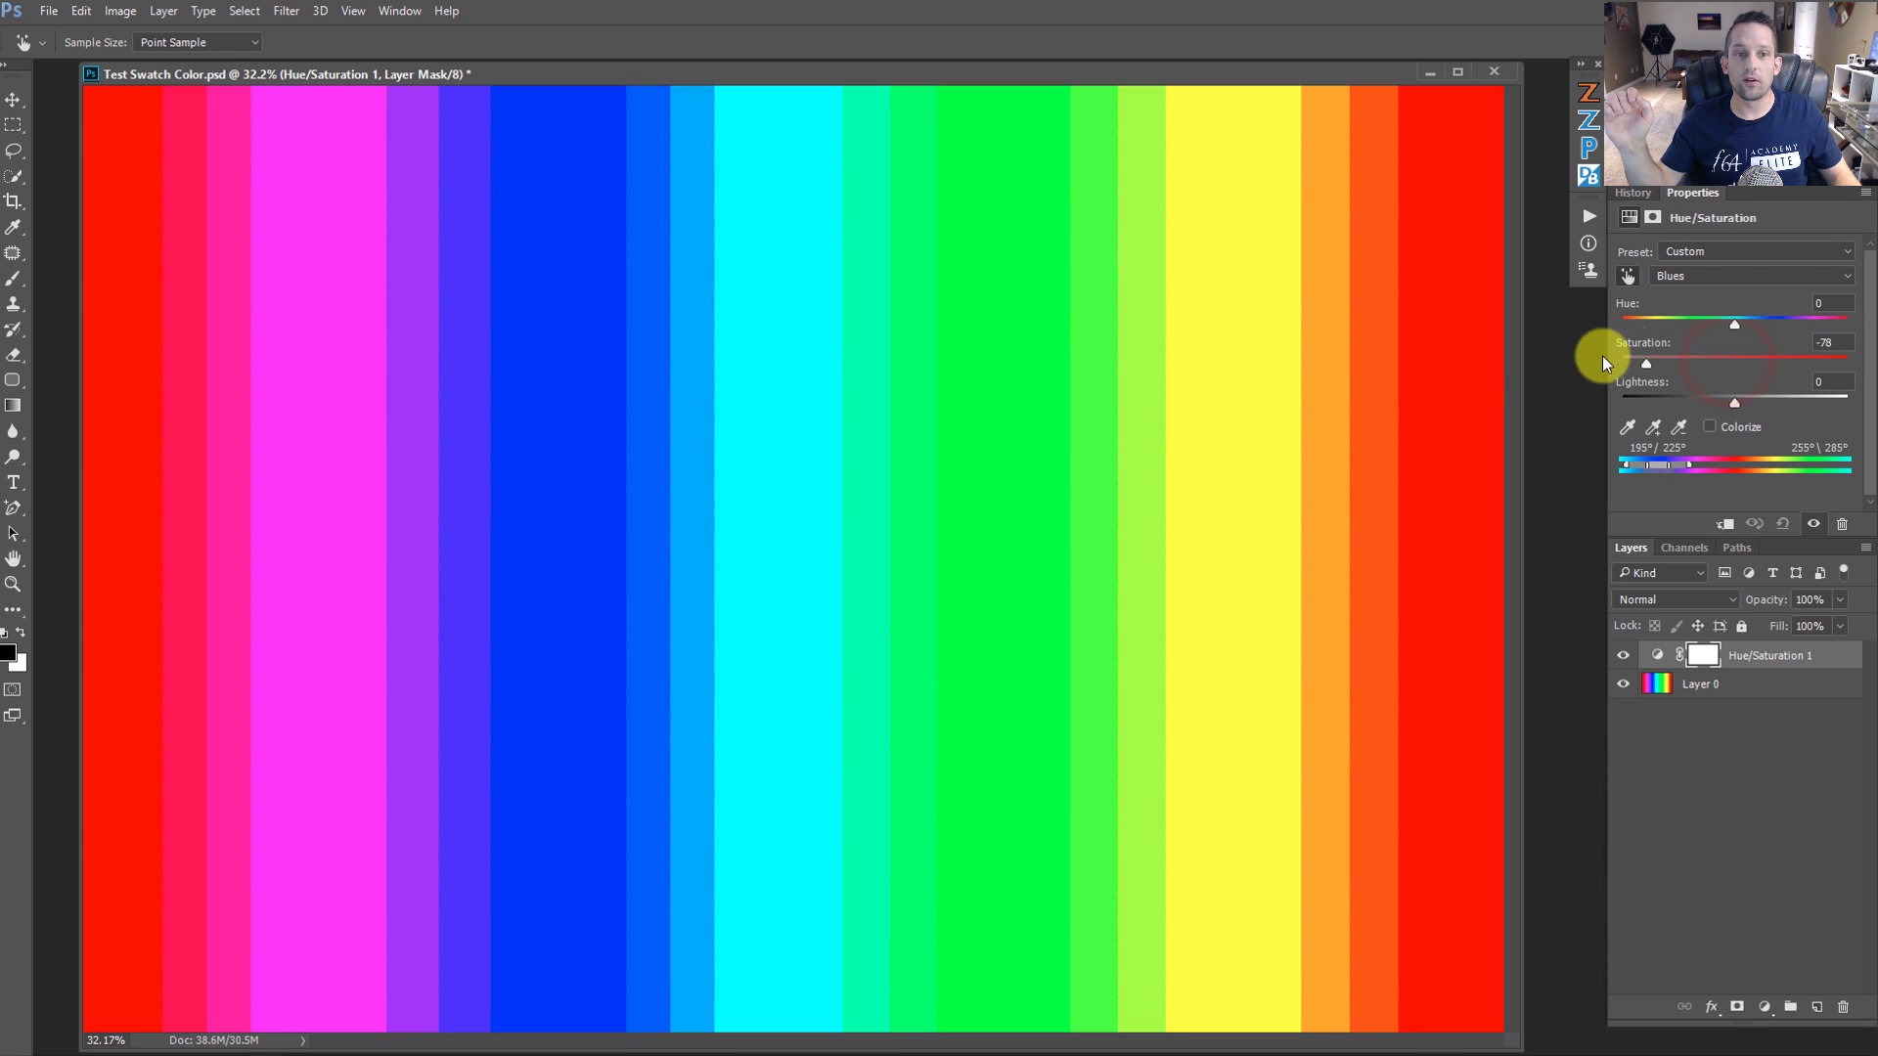
left_click_drag(1603, 362, 1481, 356)
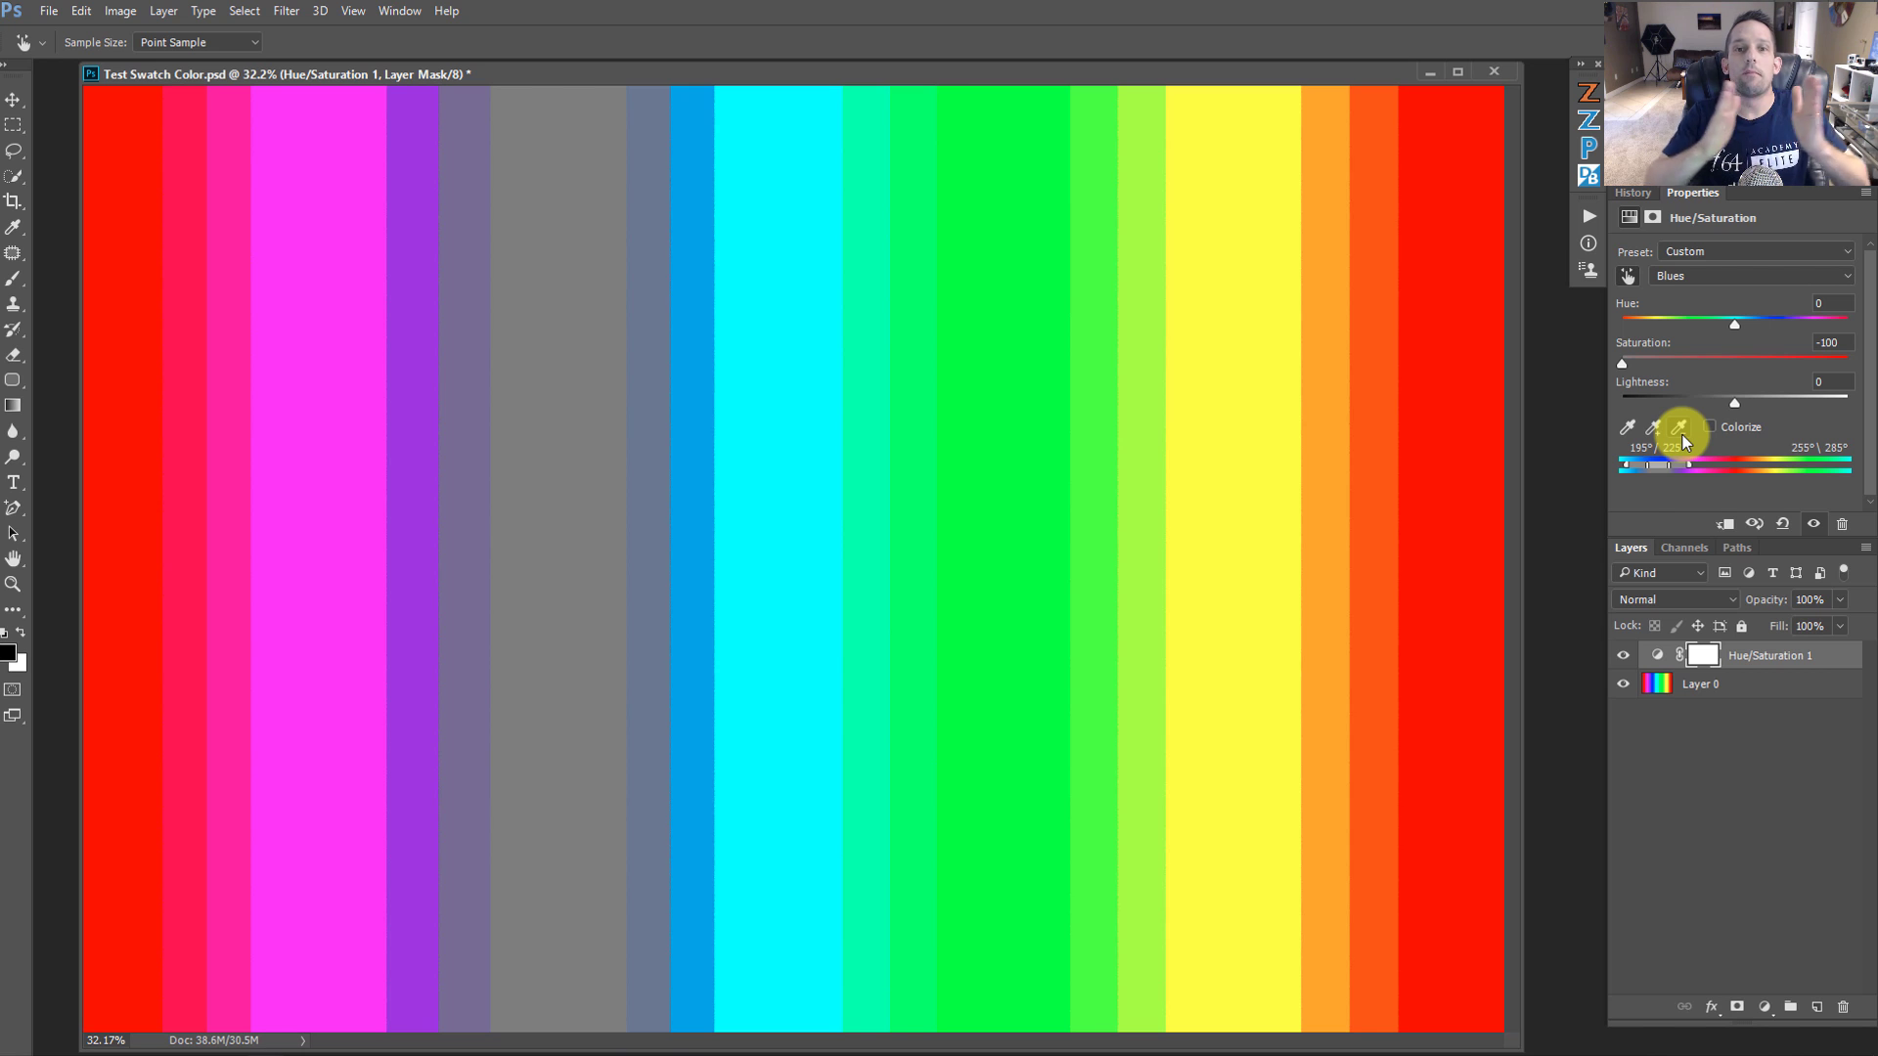
left_click(1431, 71)
Step: Restore the Big Stopper Sunset.jpg document from the taskbar
mouse_move(277, 1044)
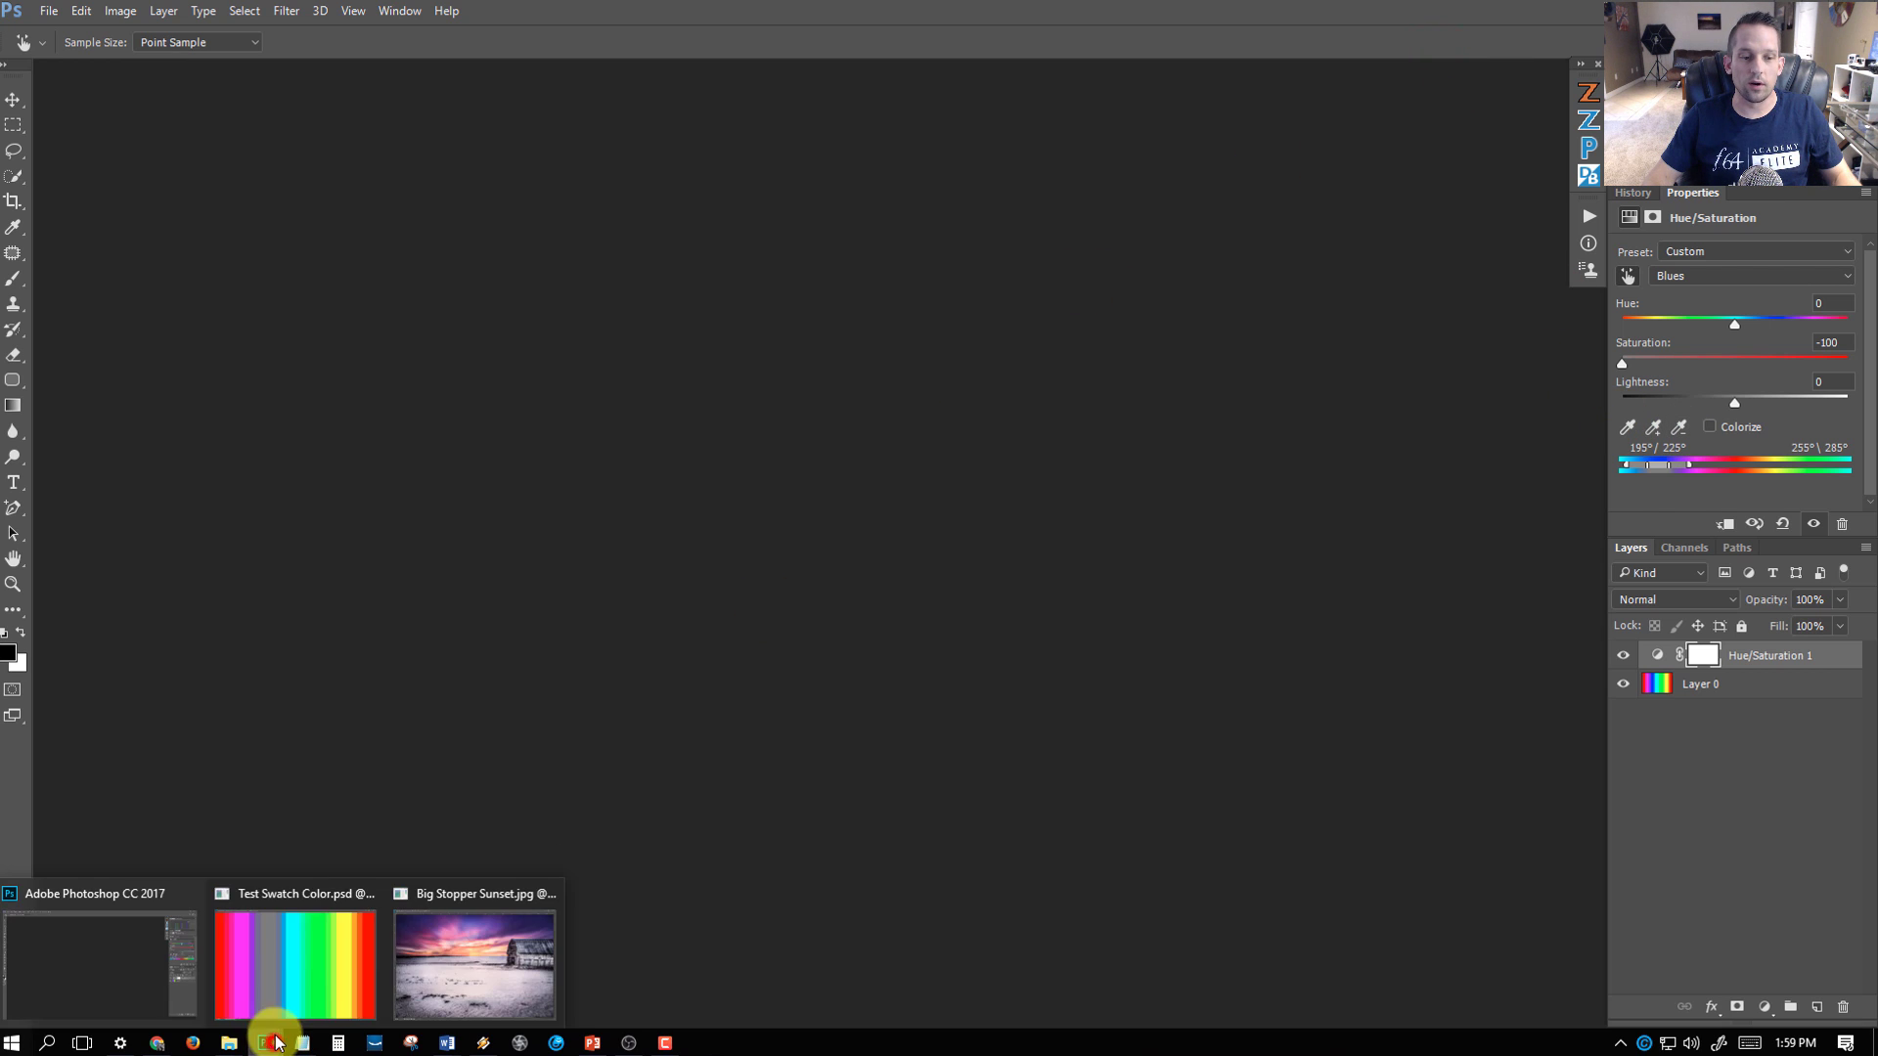
left_click(474, 891)
left_click_drag(748, 104, 798, 111)
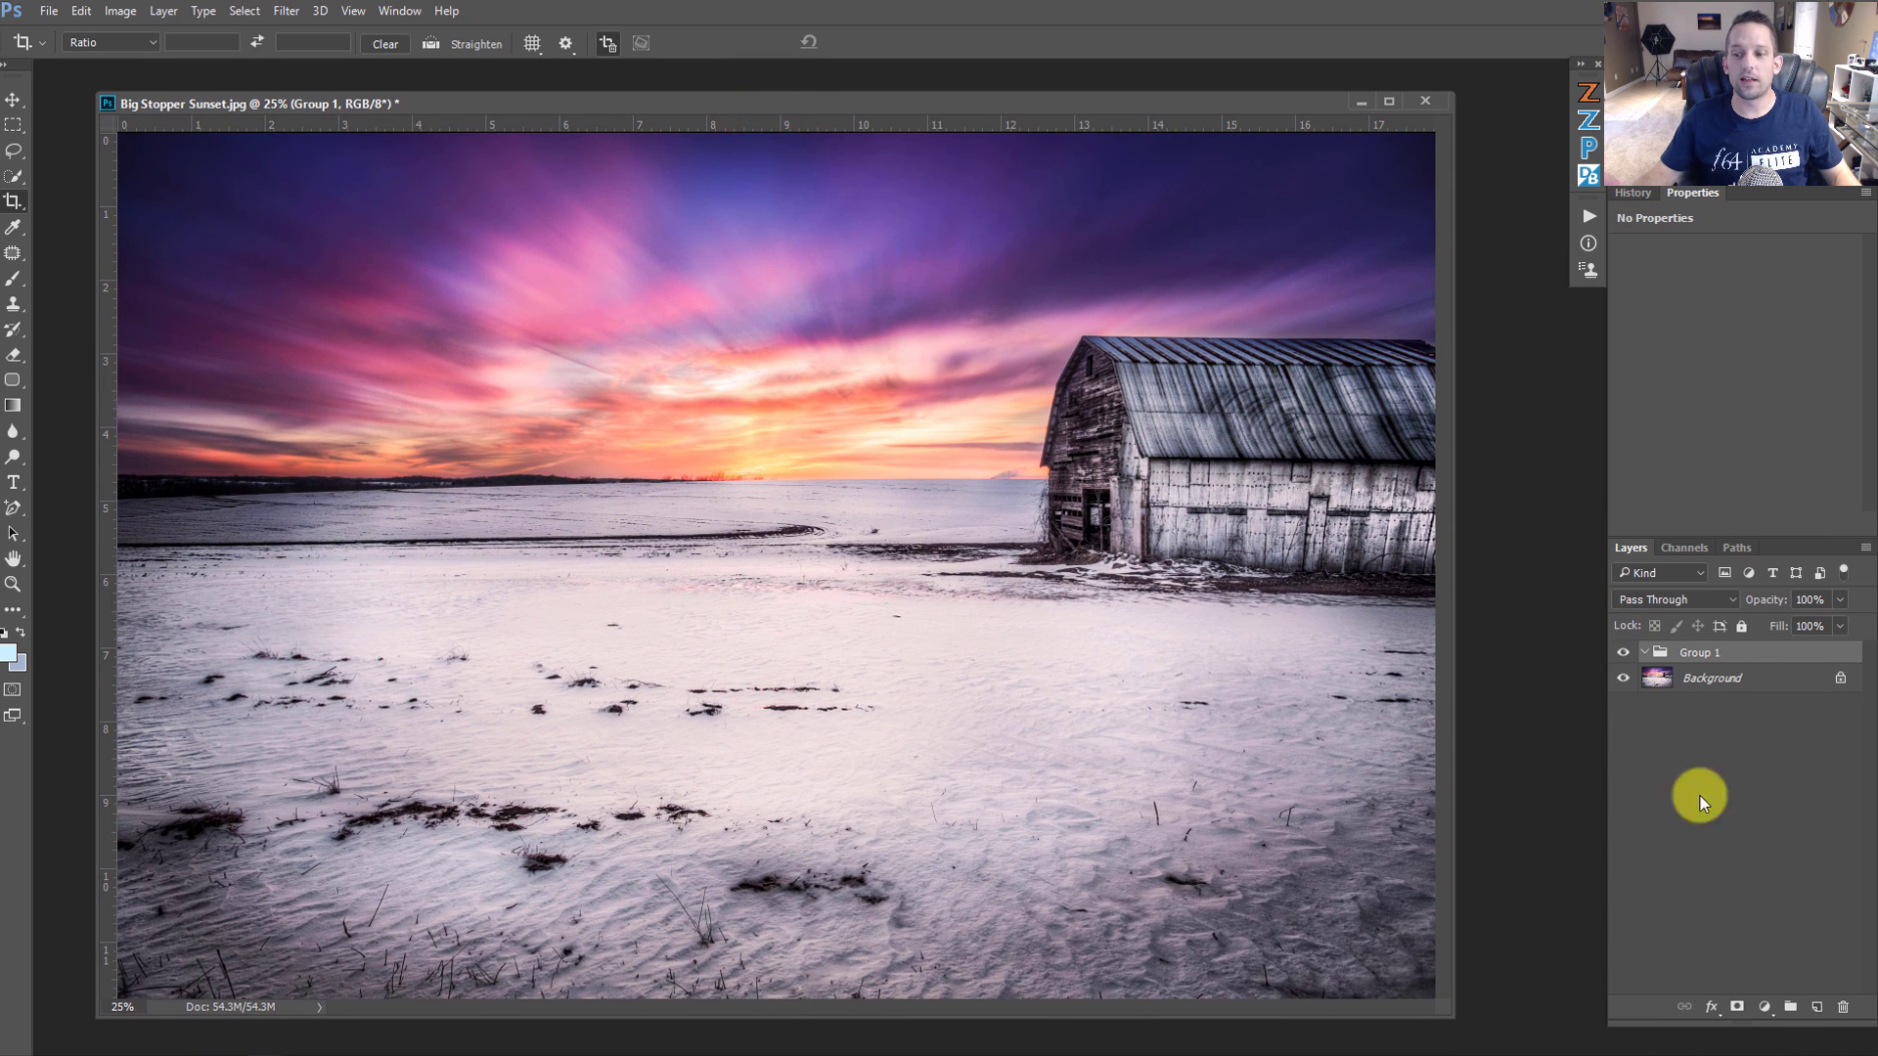
Step: Delete Group 1, add a Hue/Saturation adjustment layer, and select its targeted-adjustment tool
key("Delete")
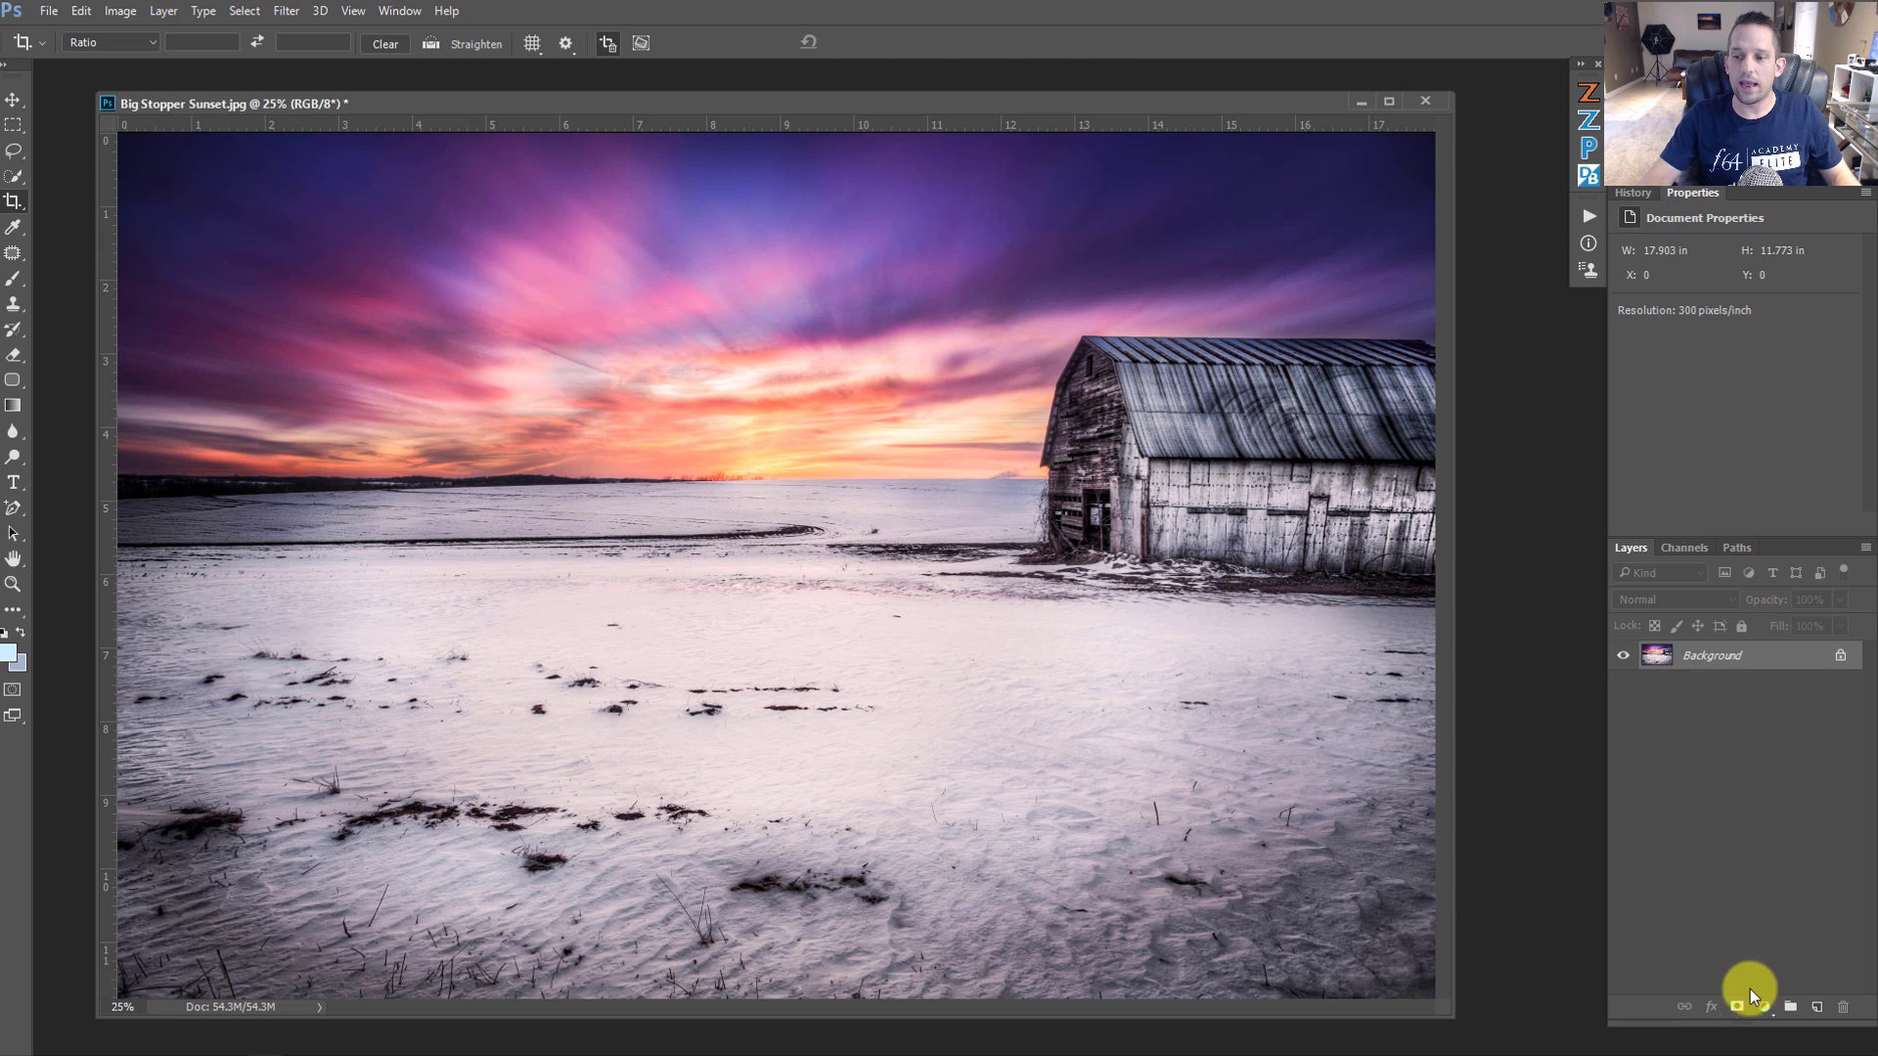
left_click(1762, 1007)
left_click(1746, 771)
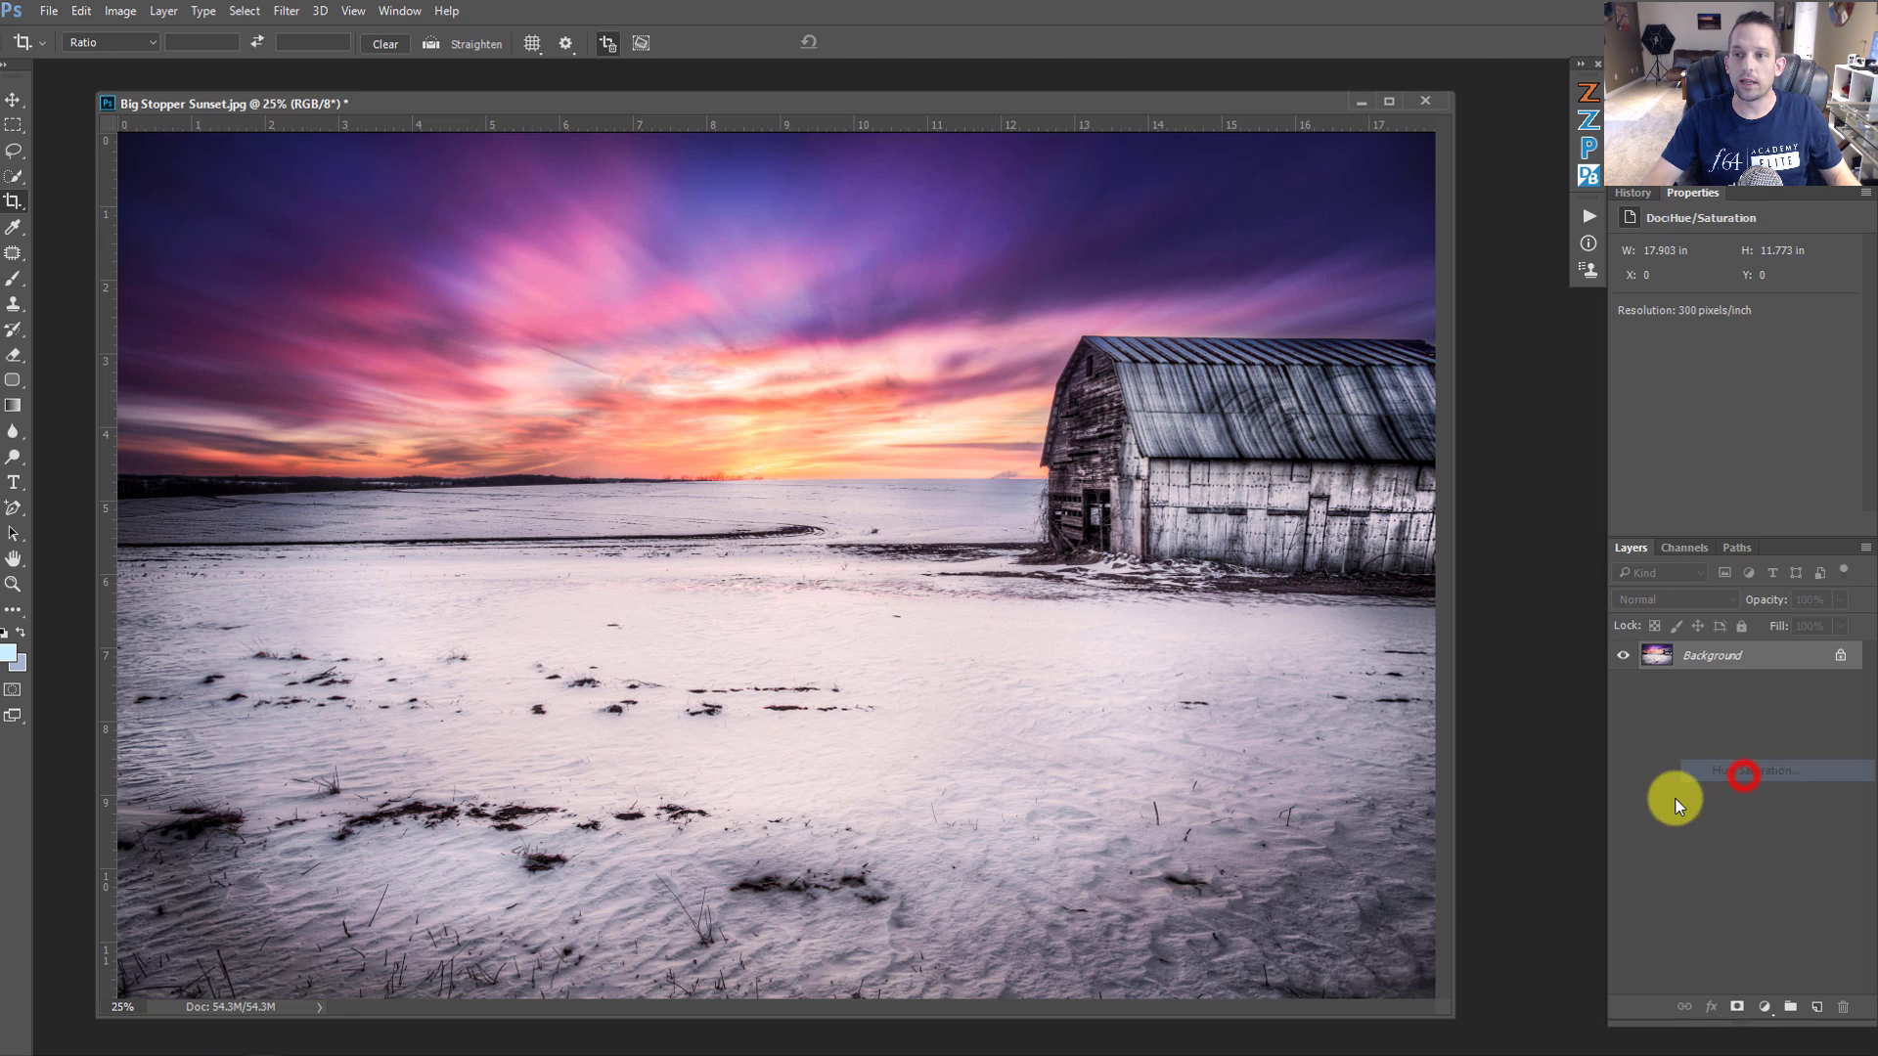
left_click(1628, 274)
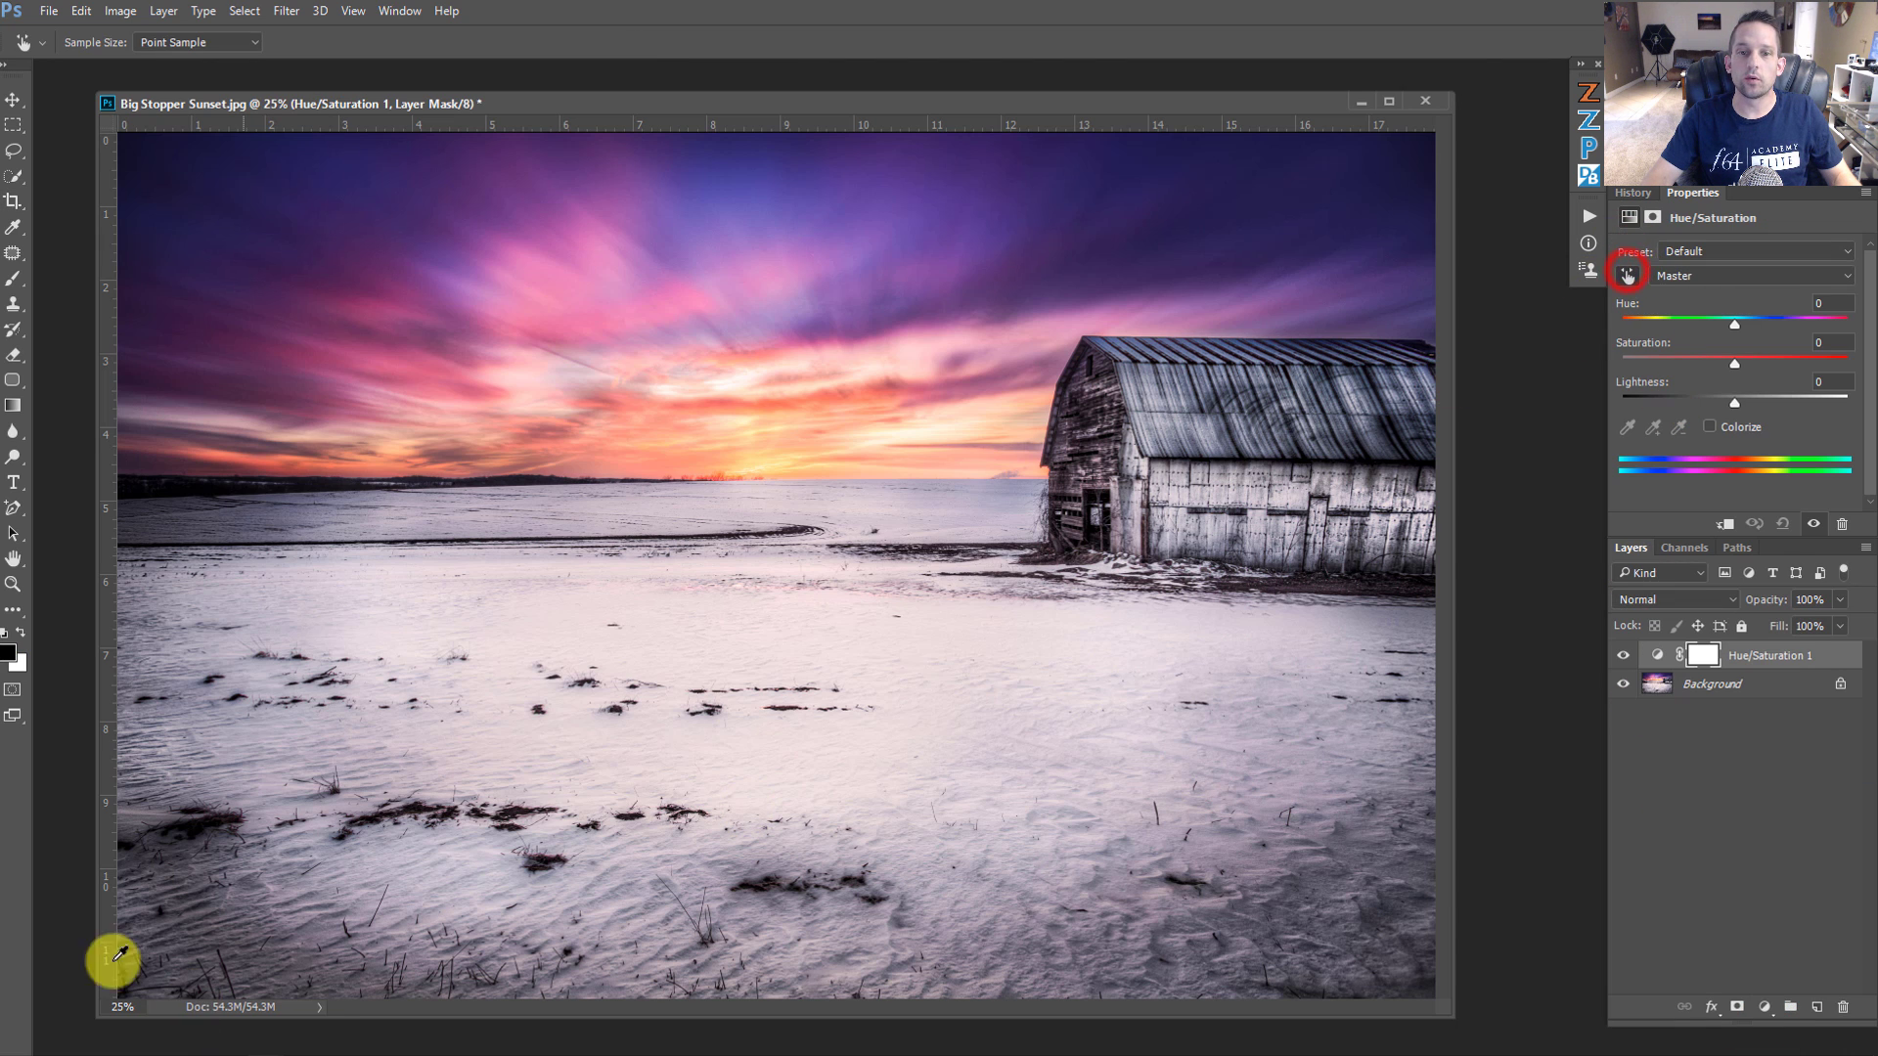
left_click(702, 461)
left_click_drag(1733, 364, 1794, 354)
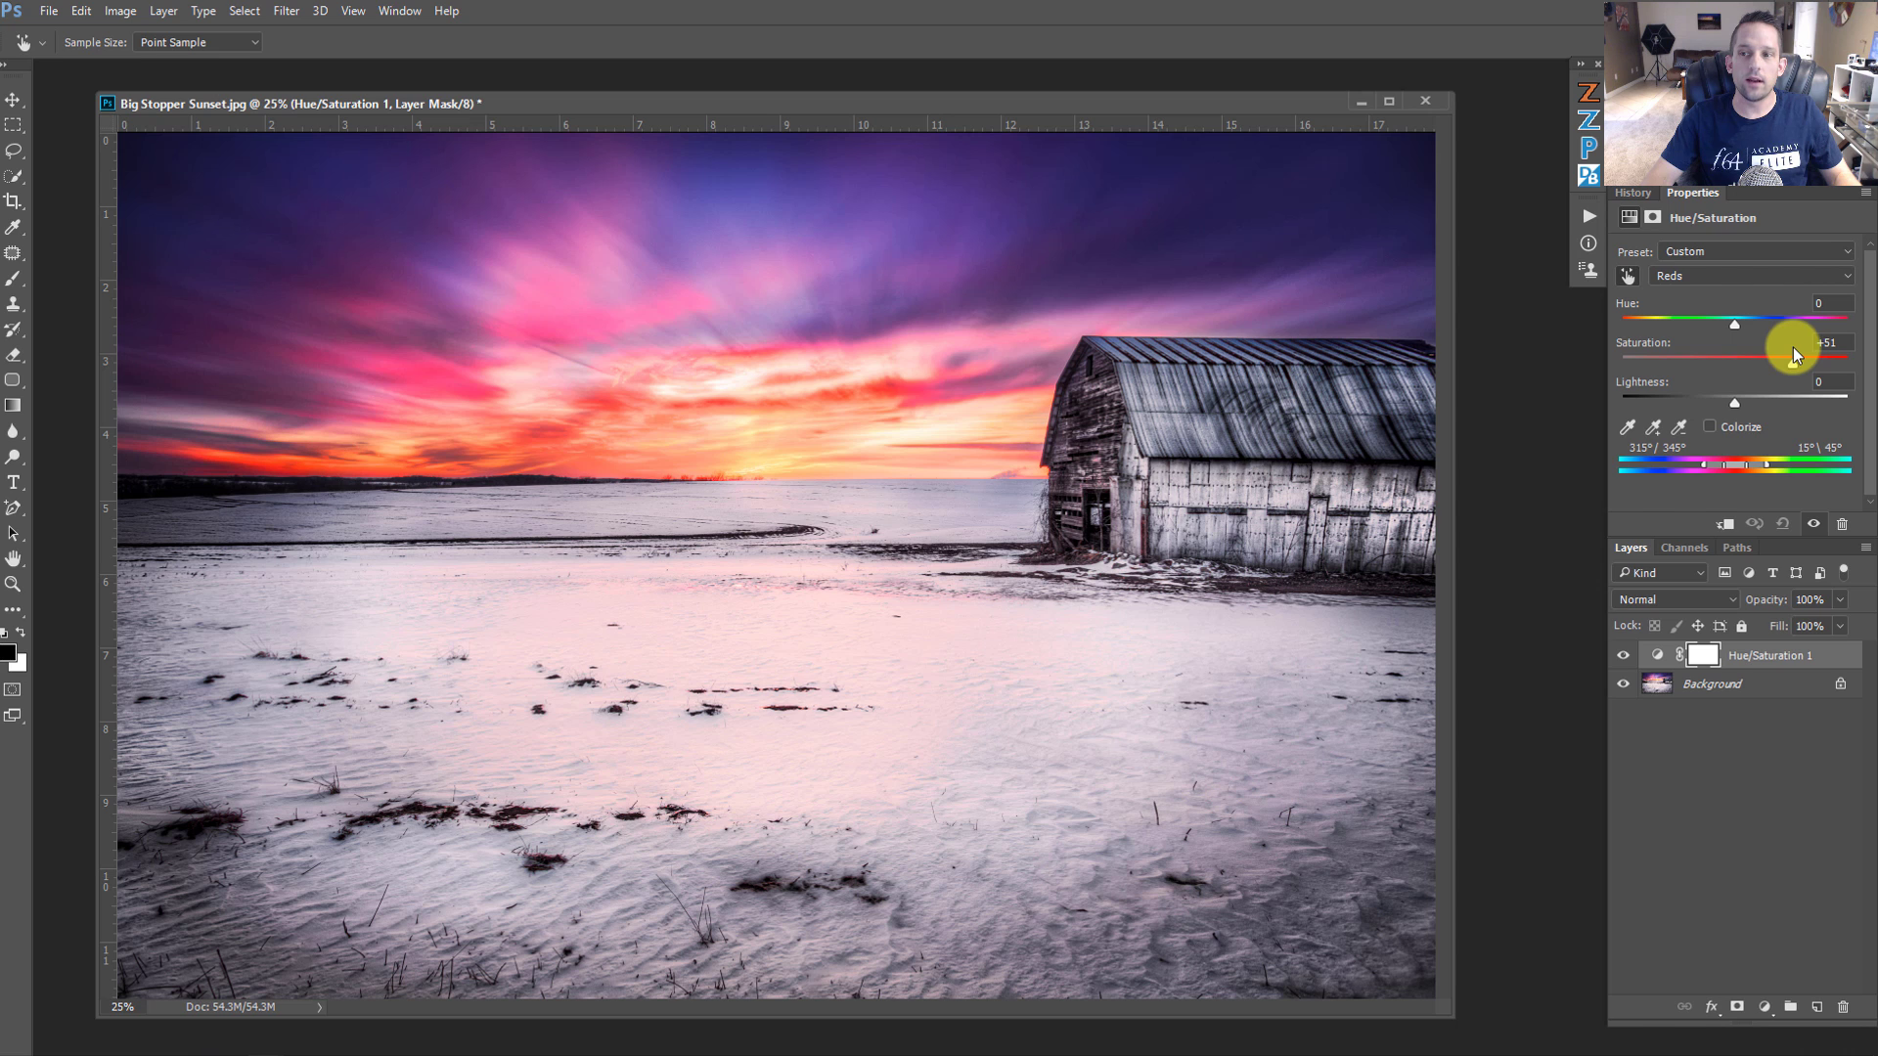
left_click_drag(1707, 472, 1675, 474)
mouse_move(1733, 322)
left_mouse_down()
mouse_move(1689, 329)
mouse_move(1780, 327)
mouse_move(1753, 326)
left_mouse_up()
left_click_drag(1674, 464, 1761, 458)
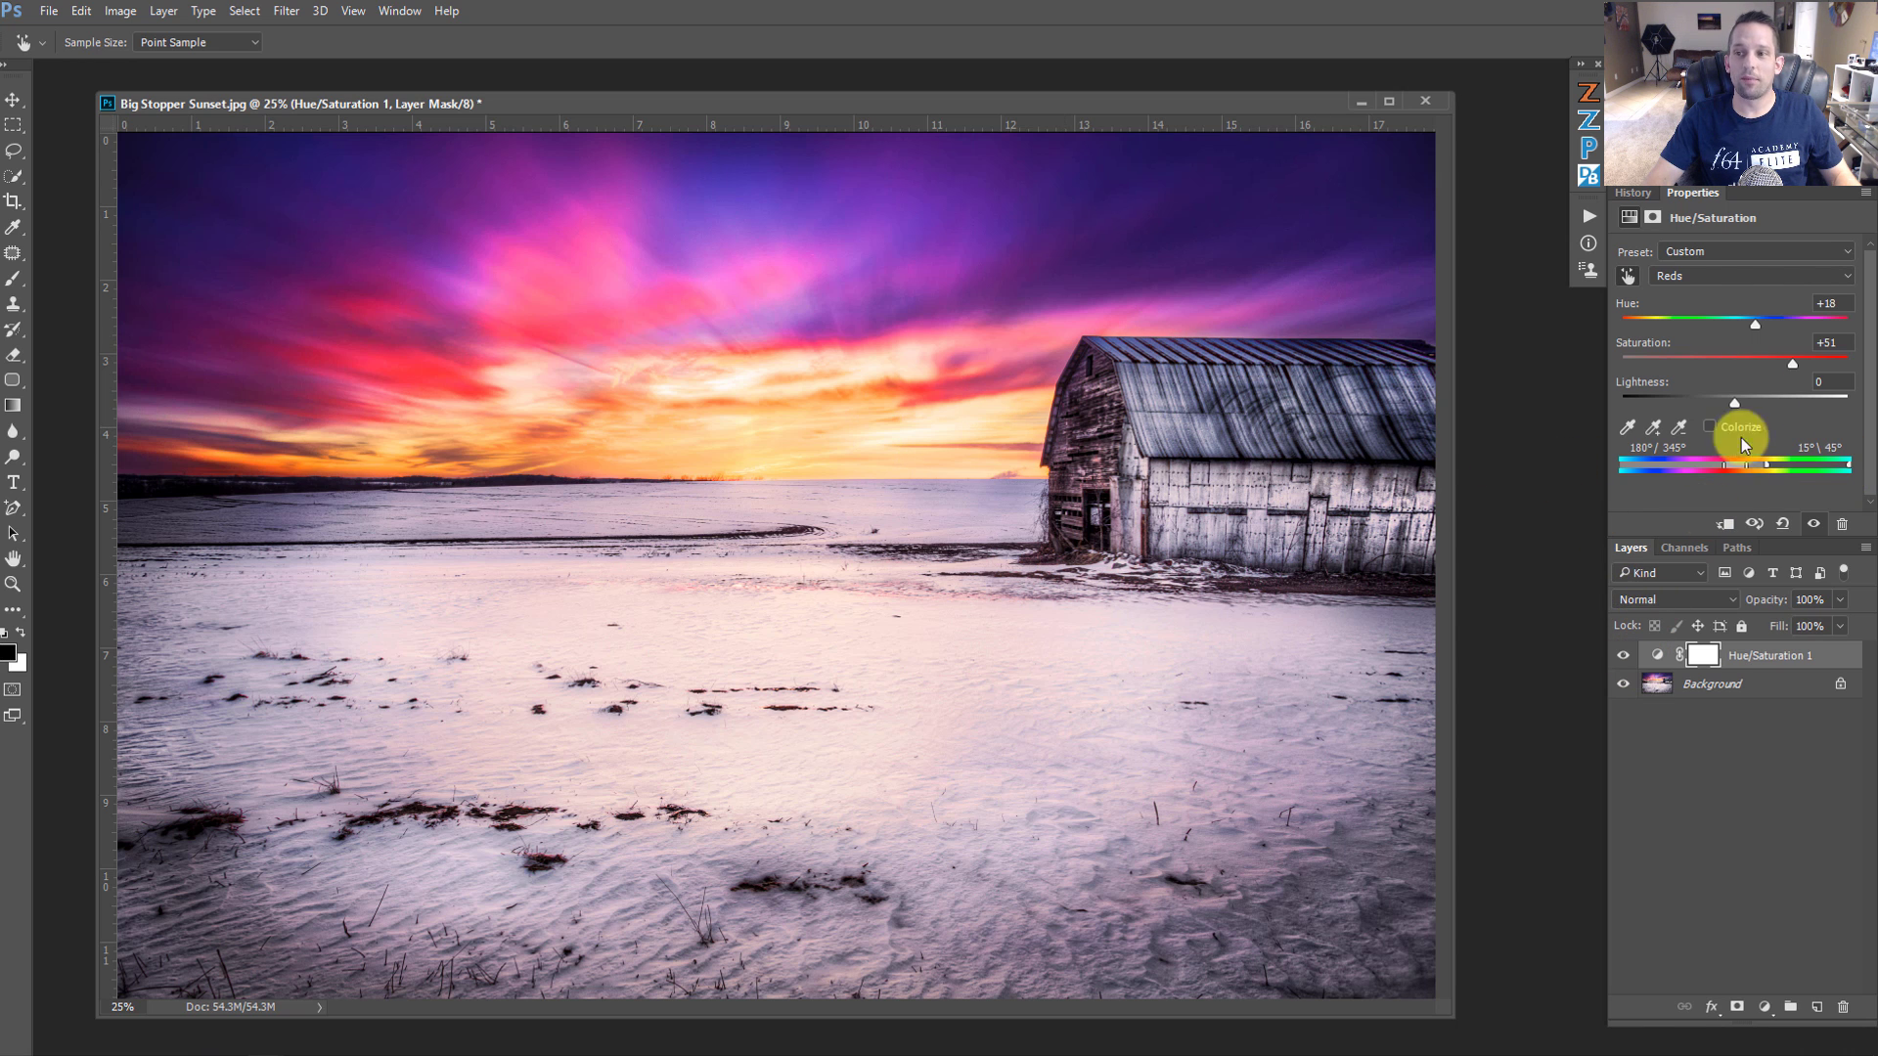
mouse_move(1788, 366)
left_mouse_down()
mouse_move(1757, 368)
mouse_move(1772, 375)
left_mouse_up()
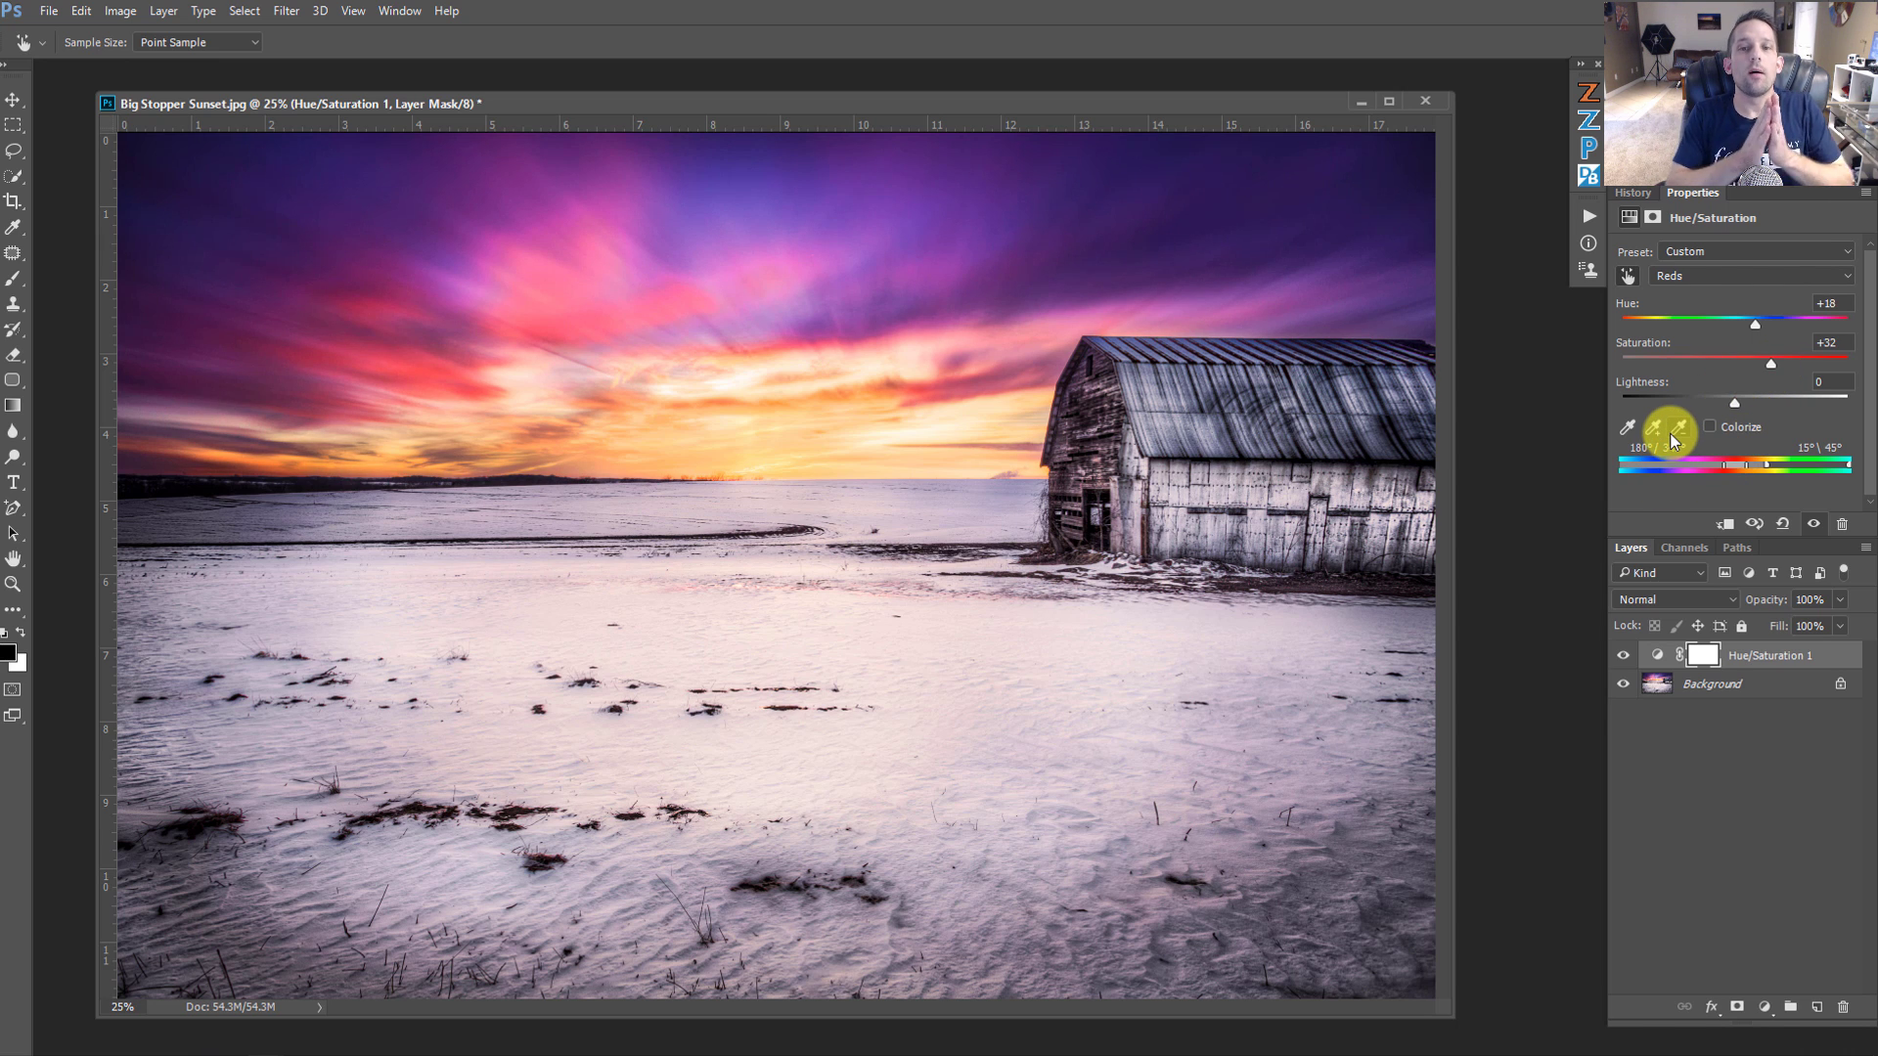
left_click(1782, 525)
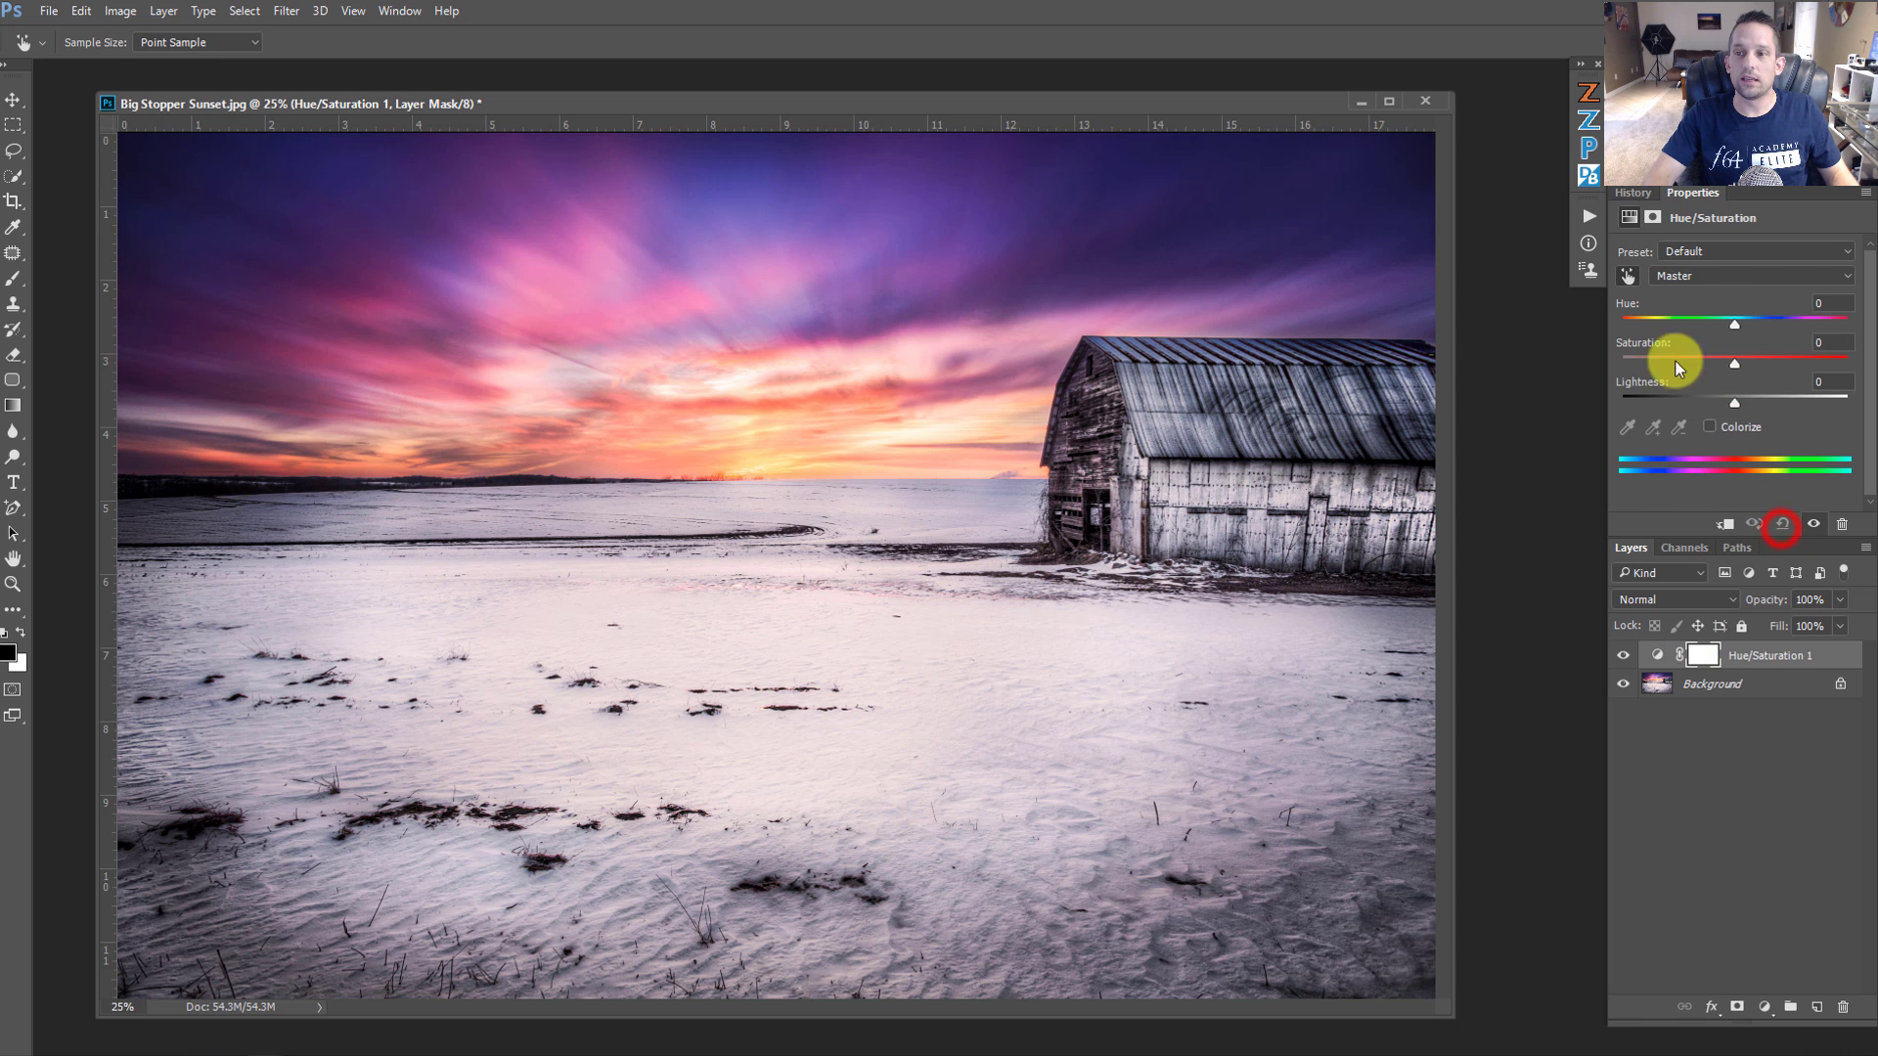
left_click(1624, 277)
left_click(1622, 281)
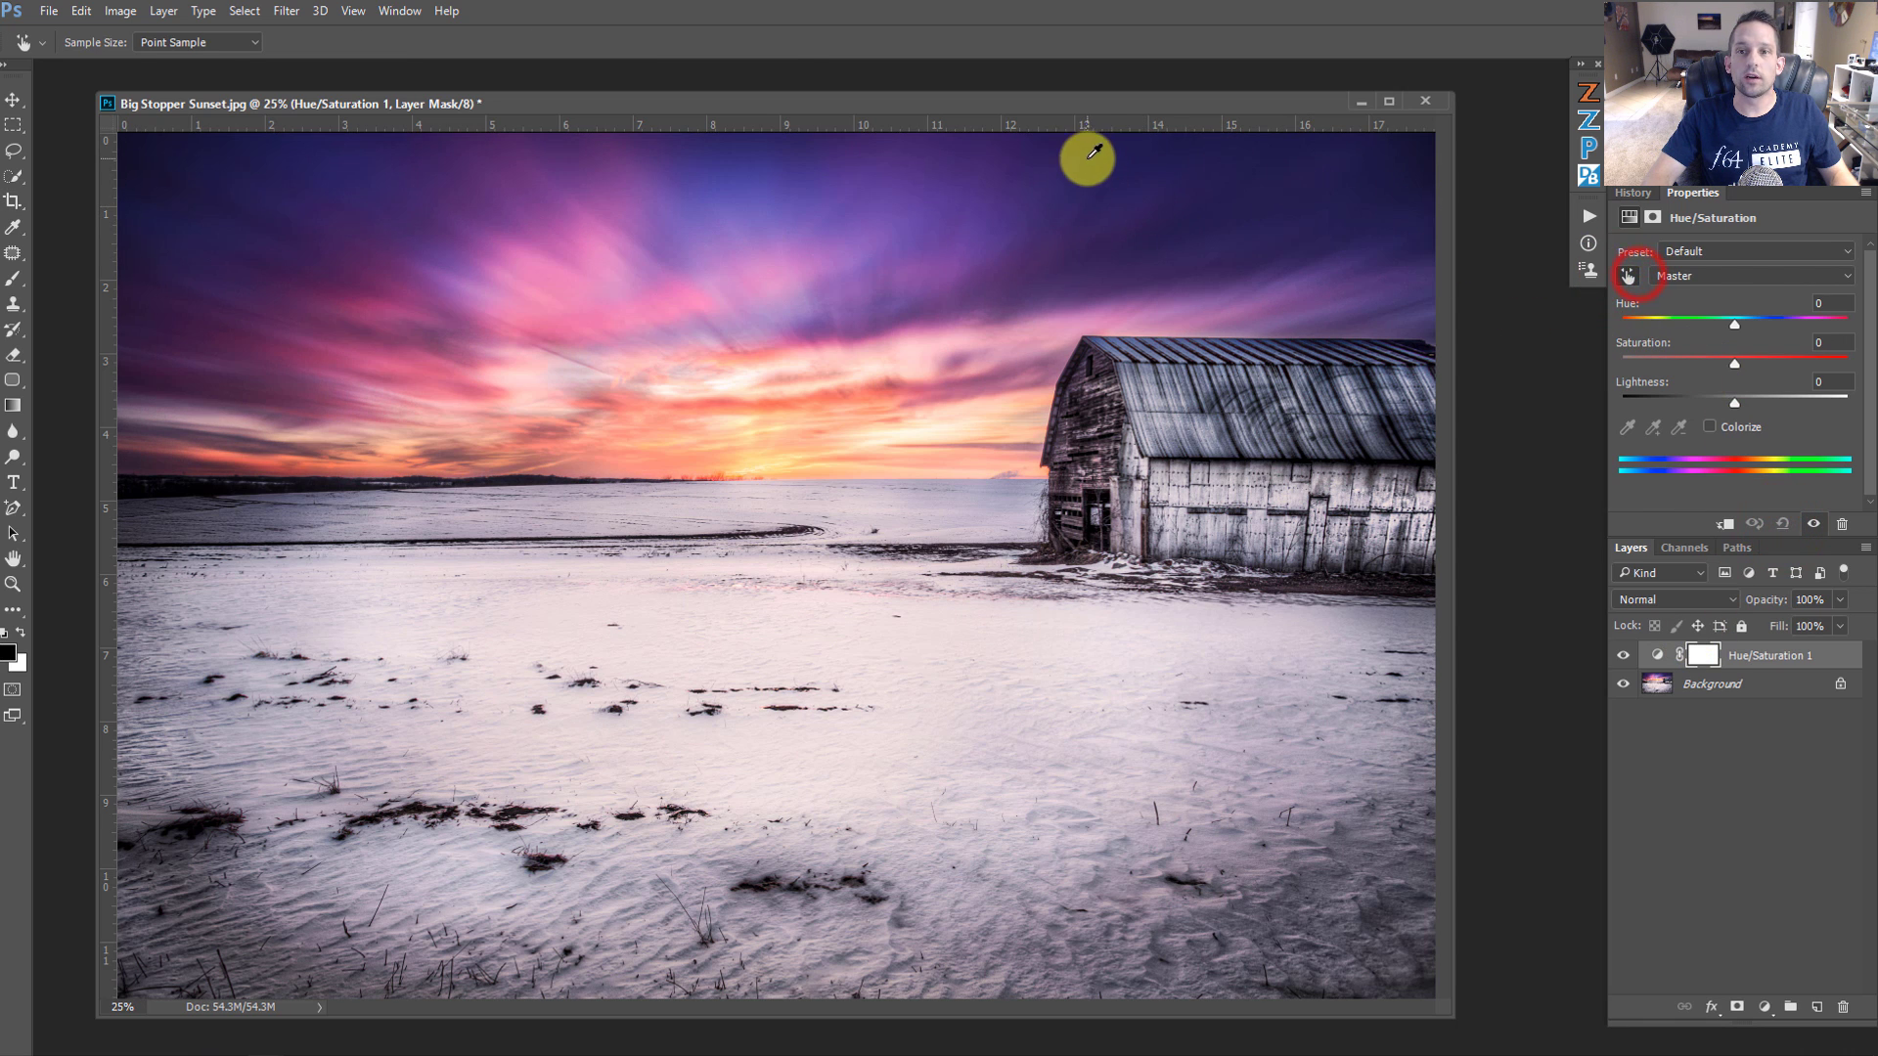
left_click(1130, 144)
left_click_drag(1731, 364, 1796, 370)
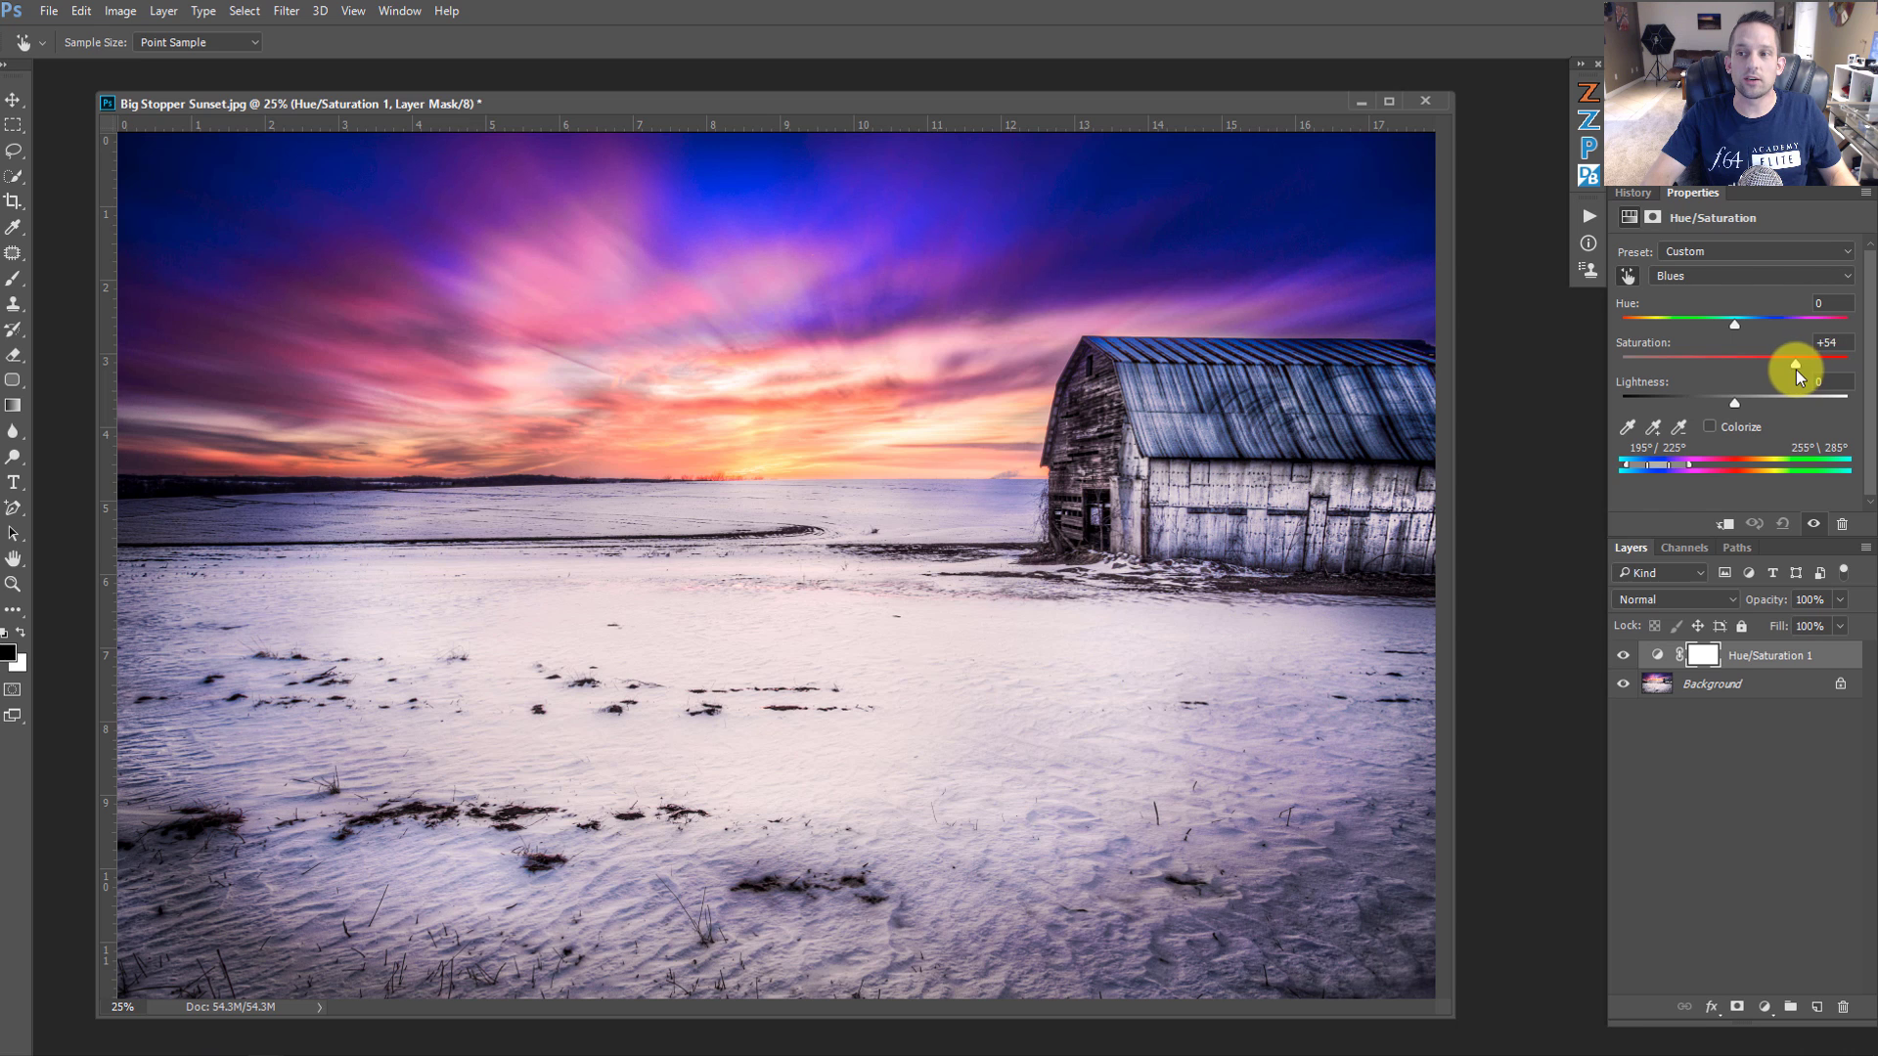
left_click_drag(1688, 466, 1711, 477)
left_click_drag(1792, 361, 1775, 362)
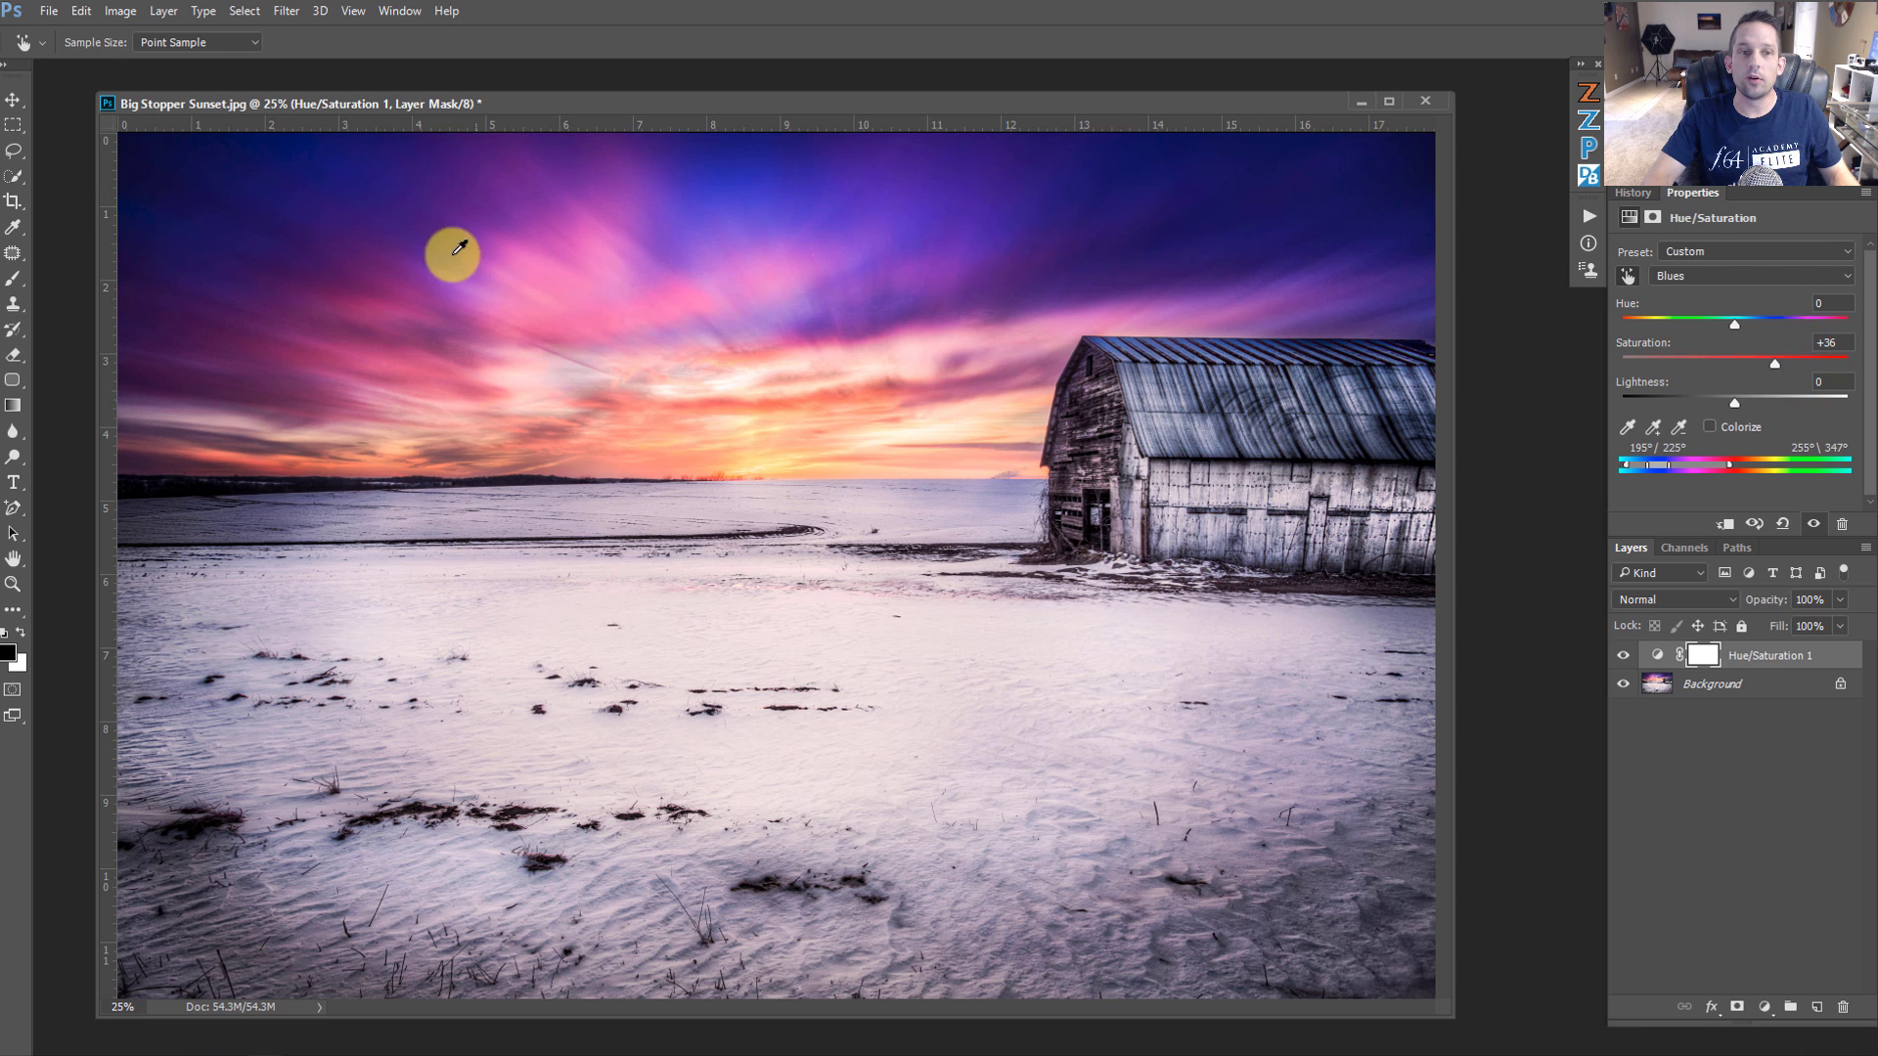
left_click(1632, 660)
left_click(1633, 660)
left_click(1630, 655)
left_click(1628, 652)
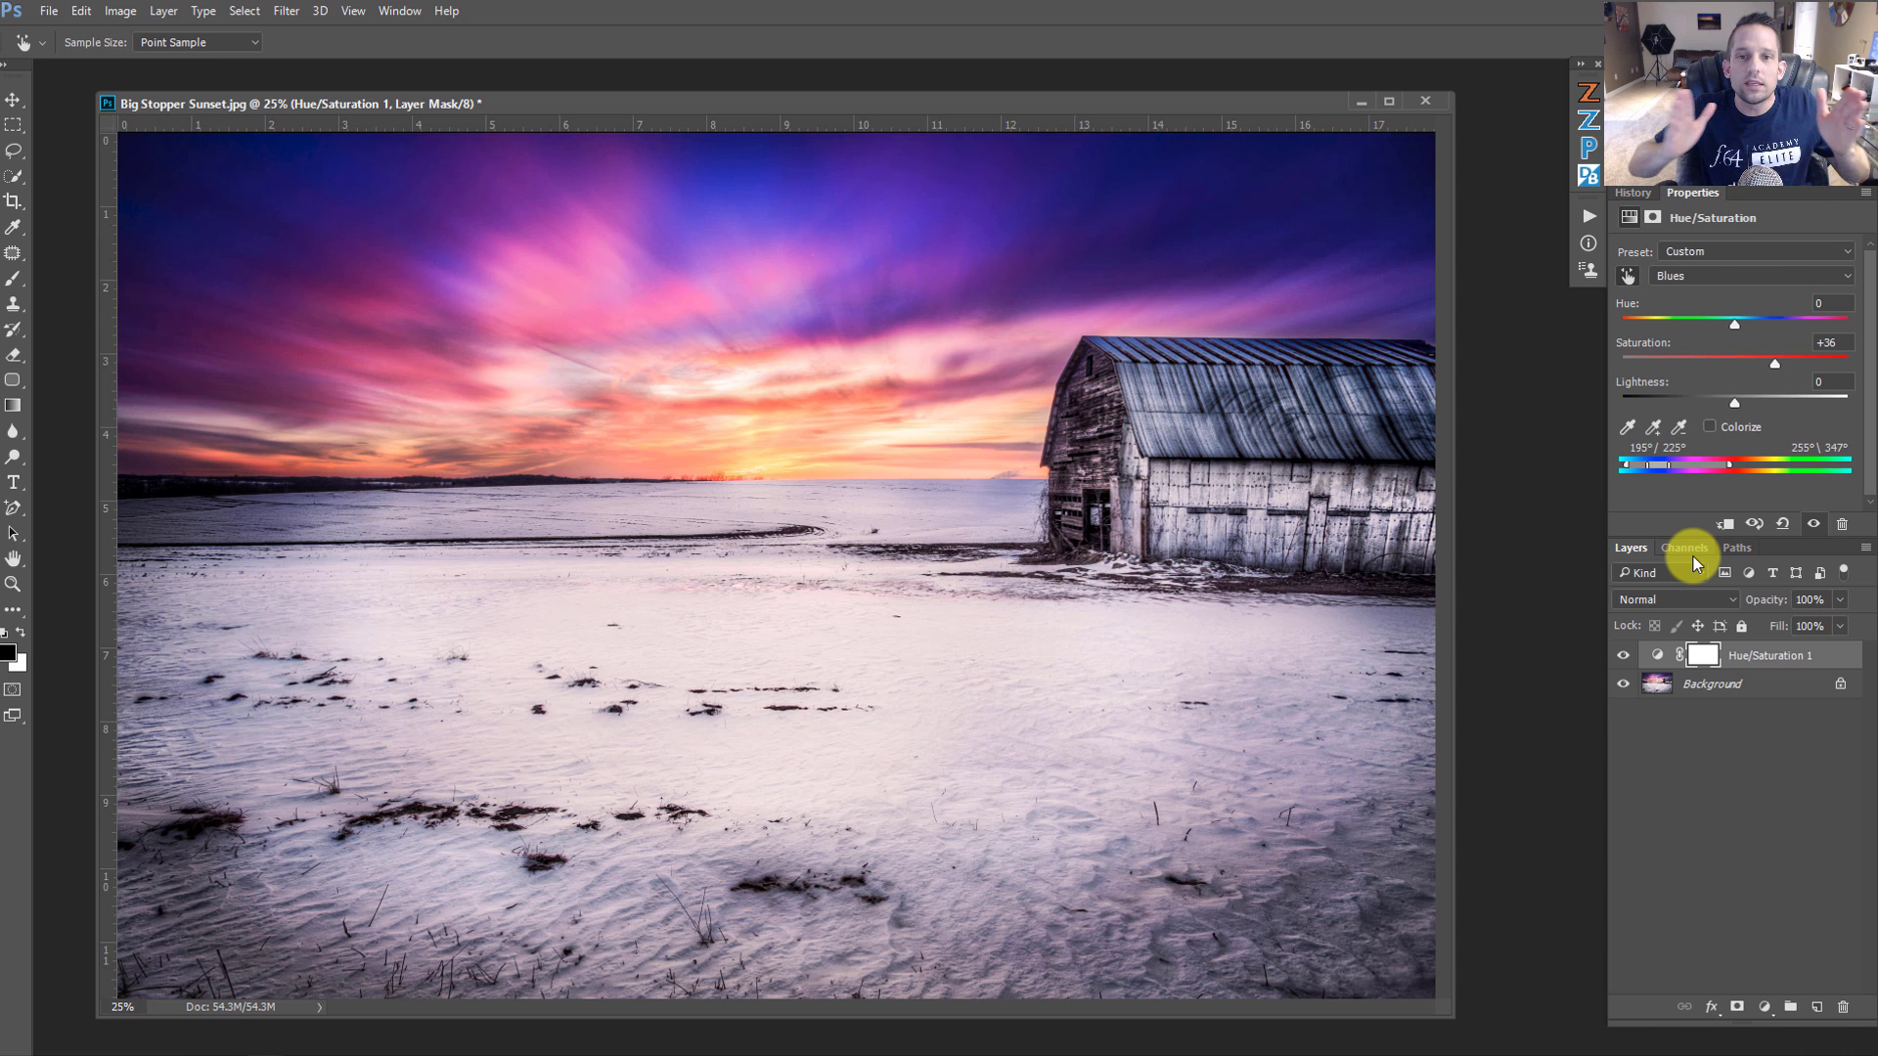
left_click_drag(1728, 464, 1752, 465)
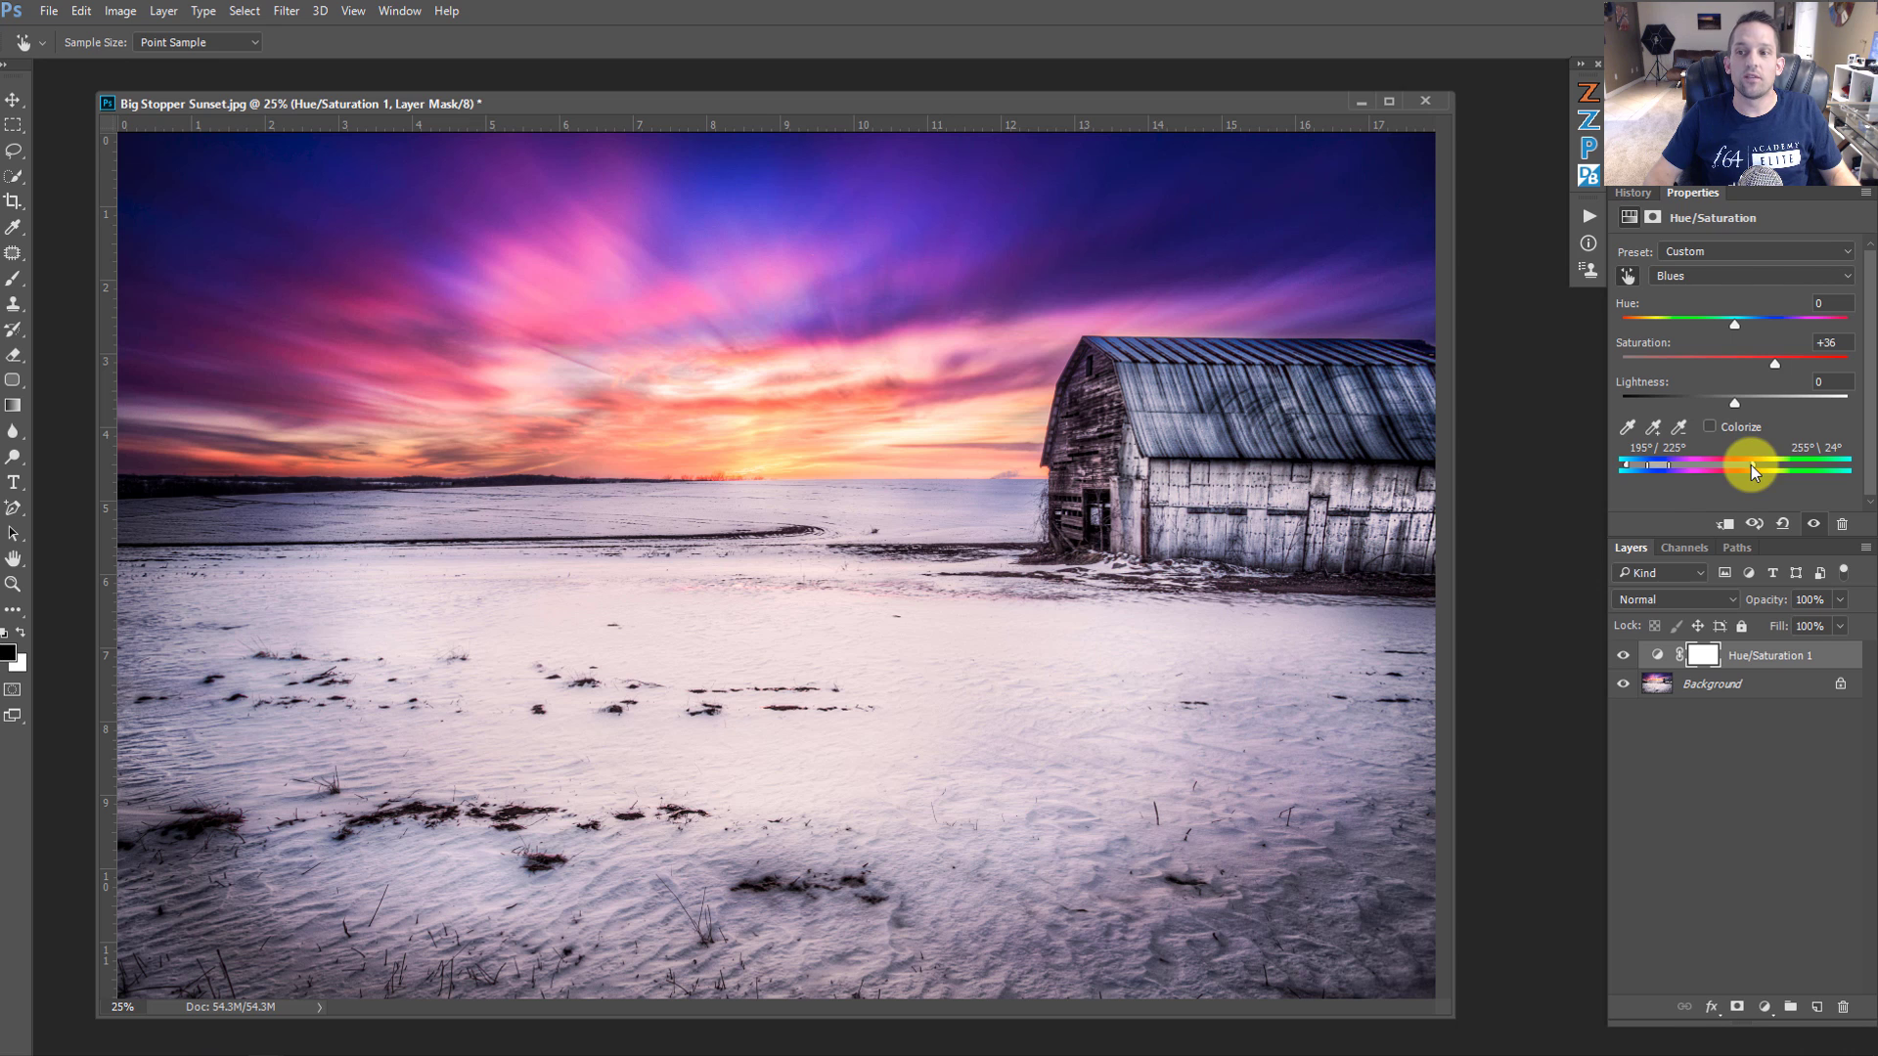
mouse_move(1671, 472)
left_mouse_down()
mouse_move(1748, 472)
mouse_move(1702, 470)
left_mouse_up()
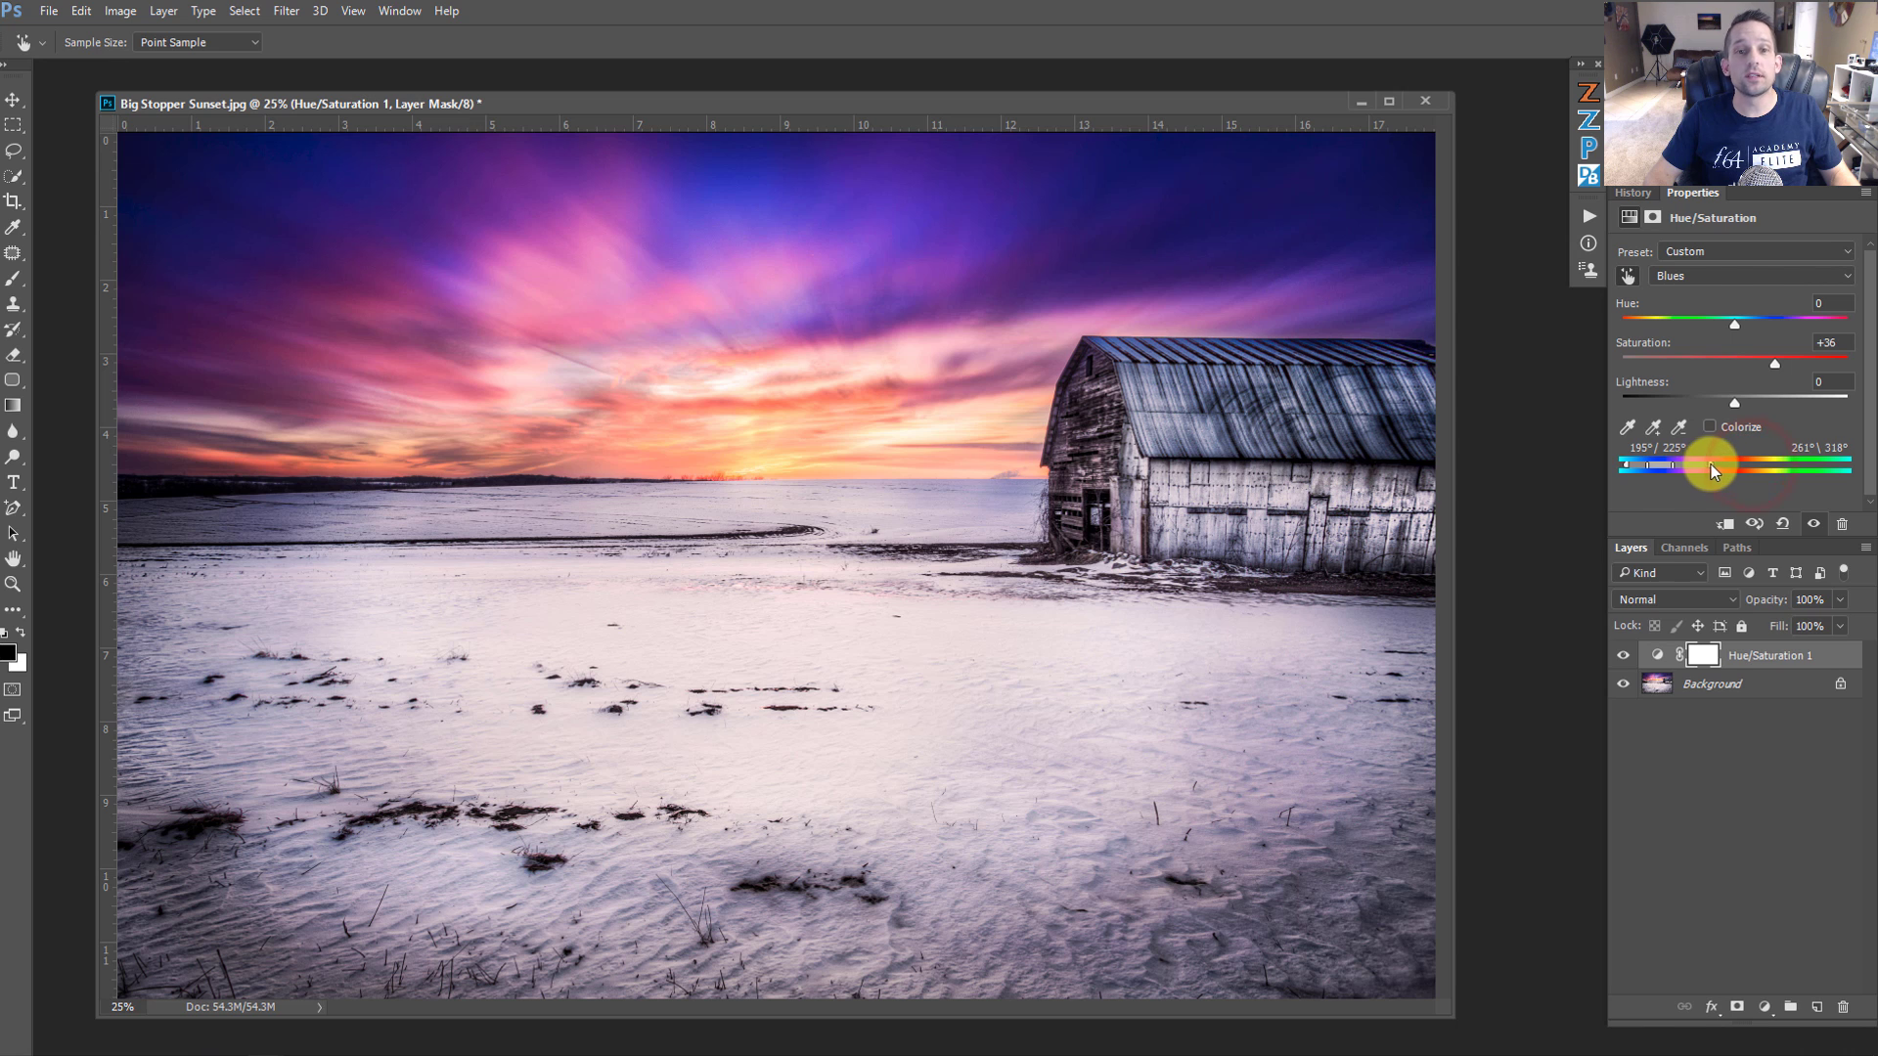
left_click(1625, 654)
left_click(1626, 654)
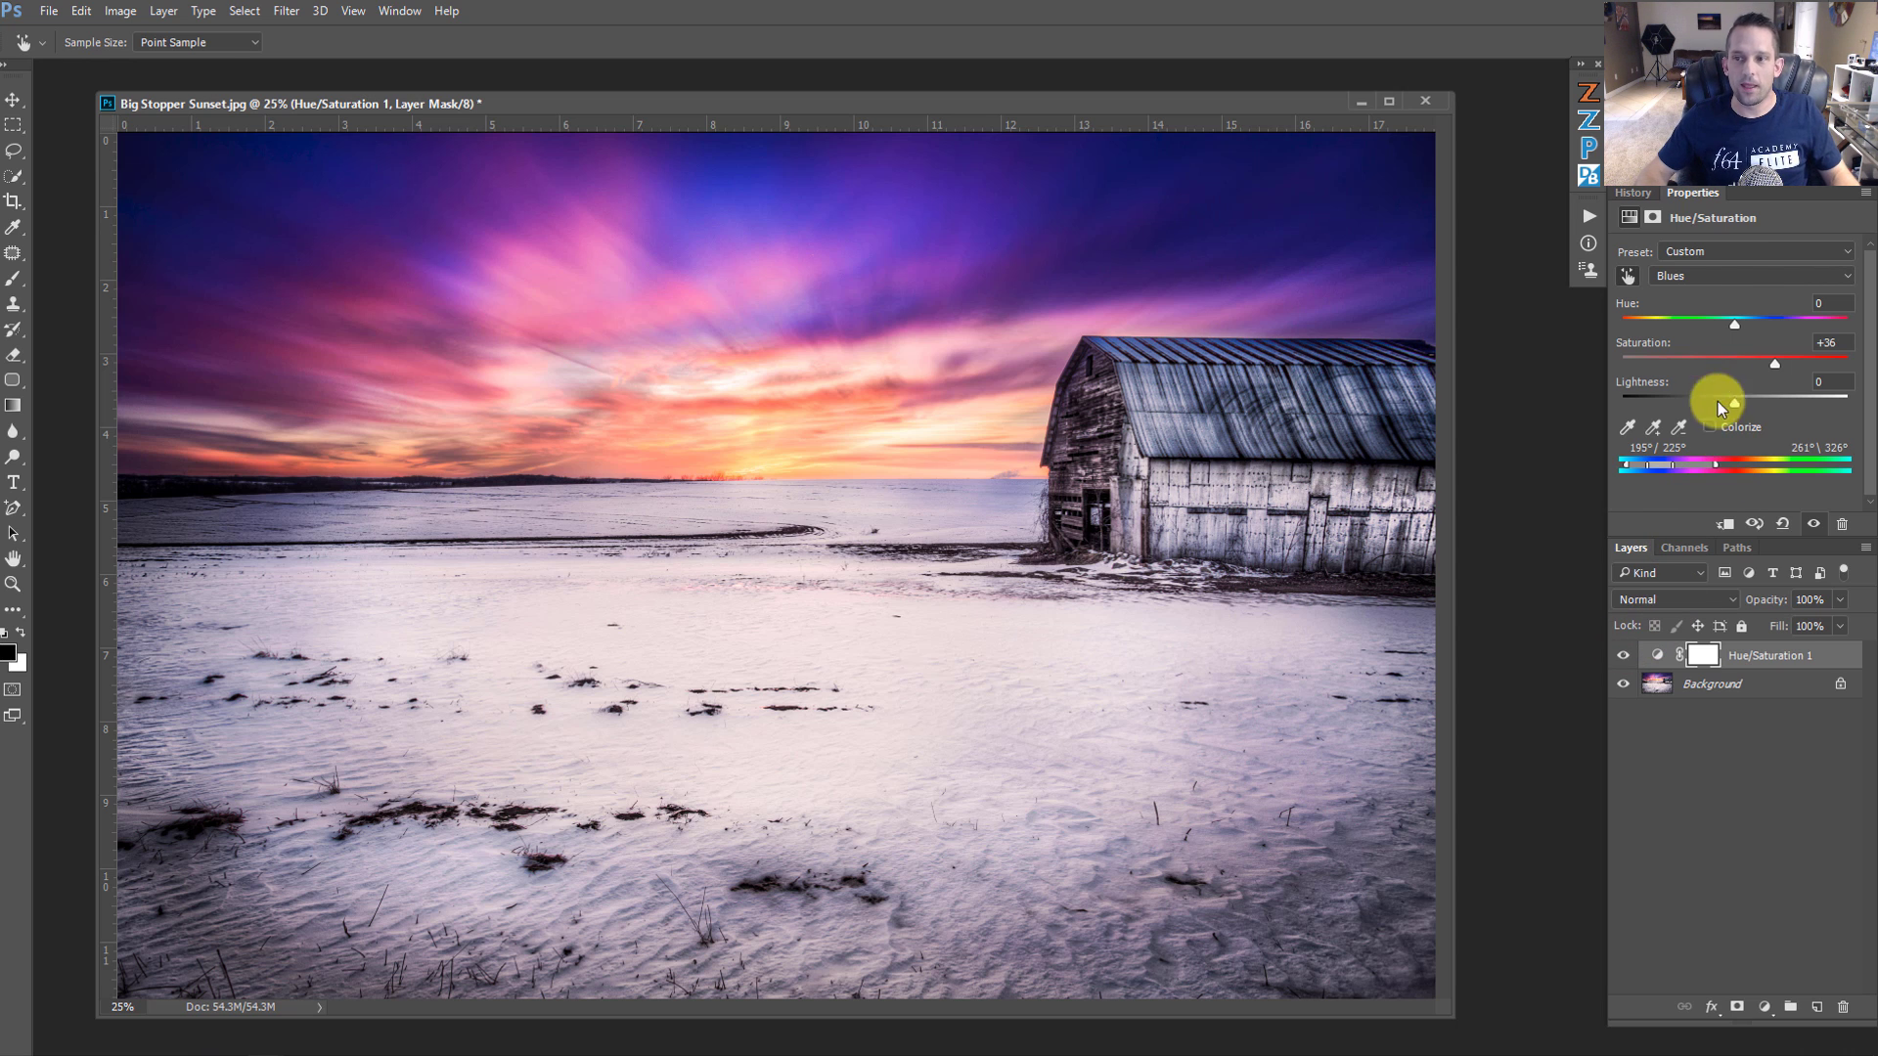
left_click_drag(1734, 325, 1763, 363)
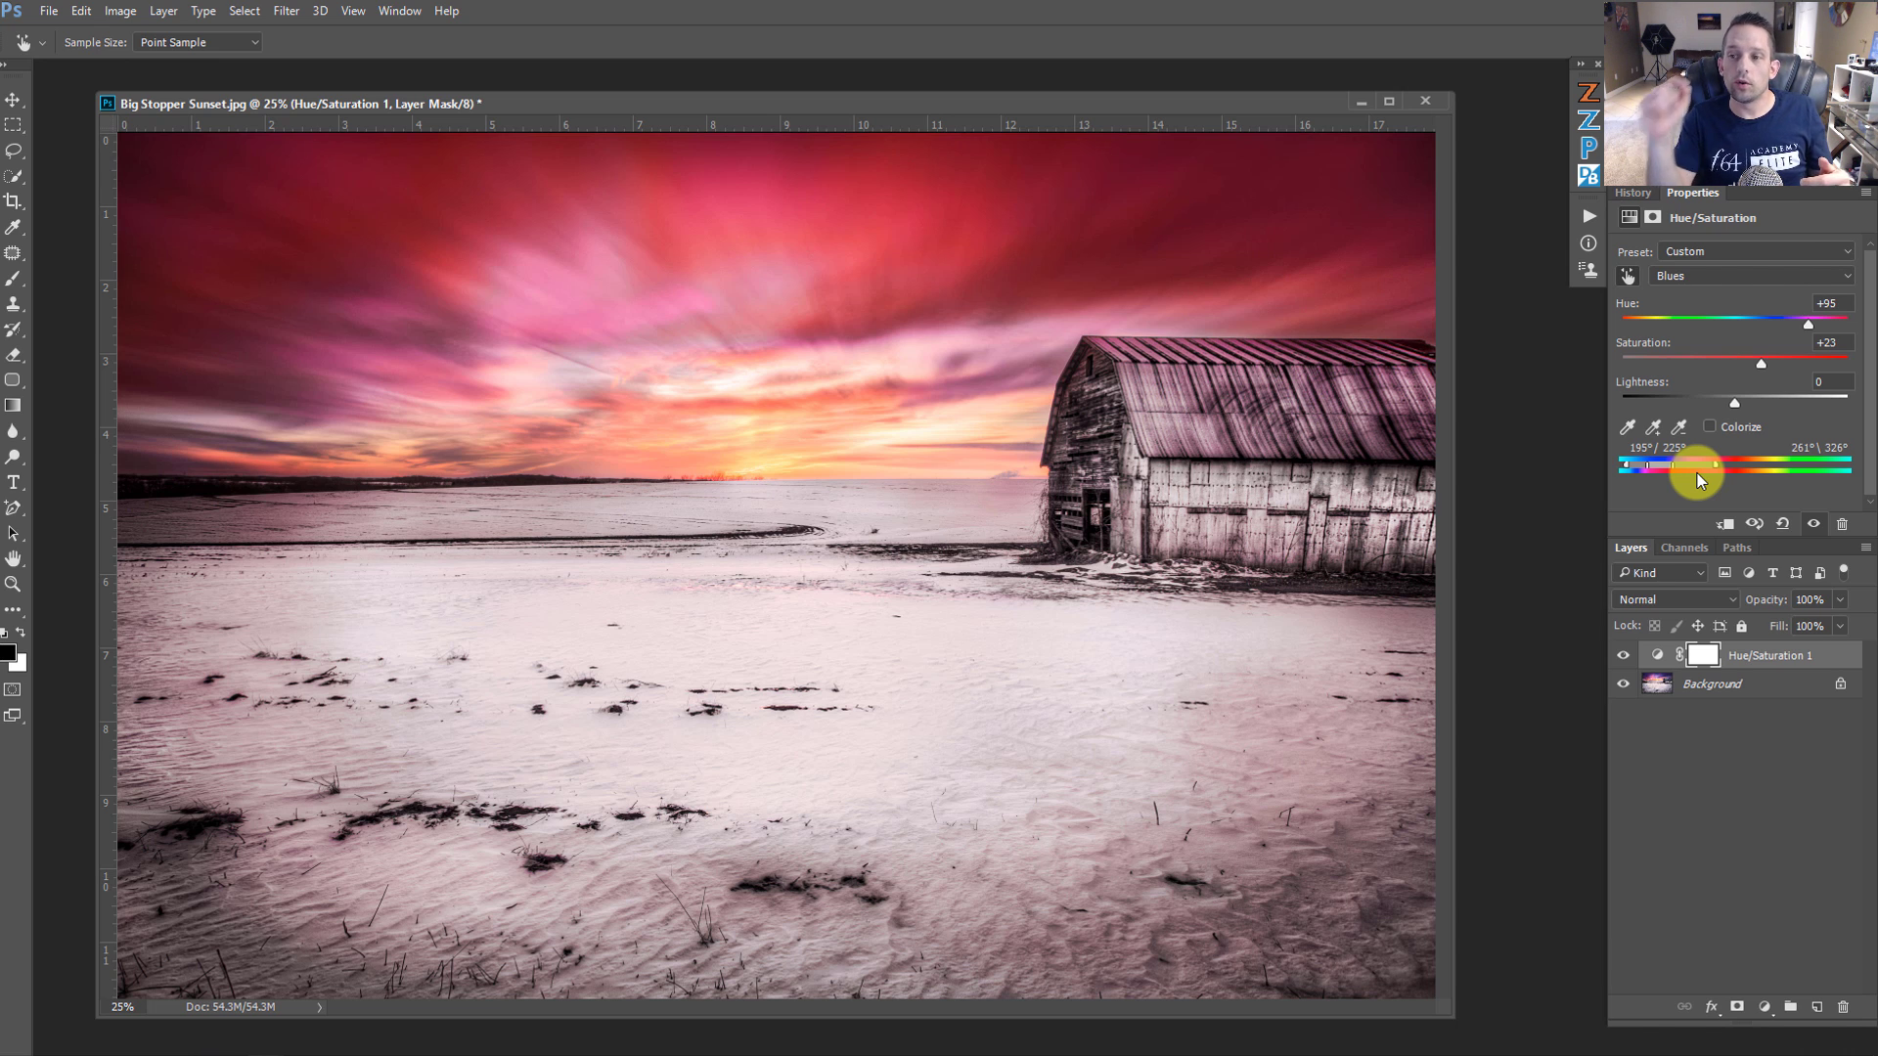
left_click(1780, 526)
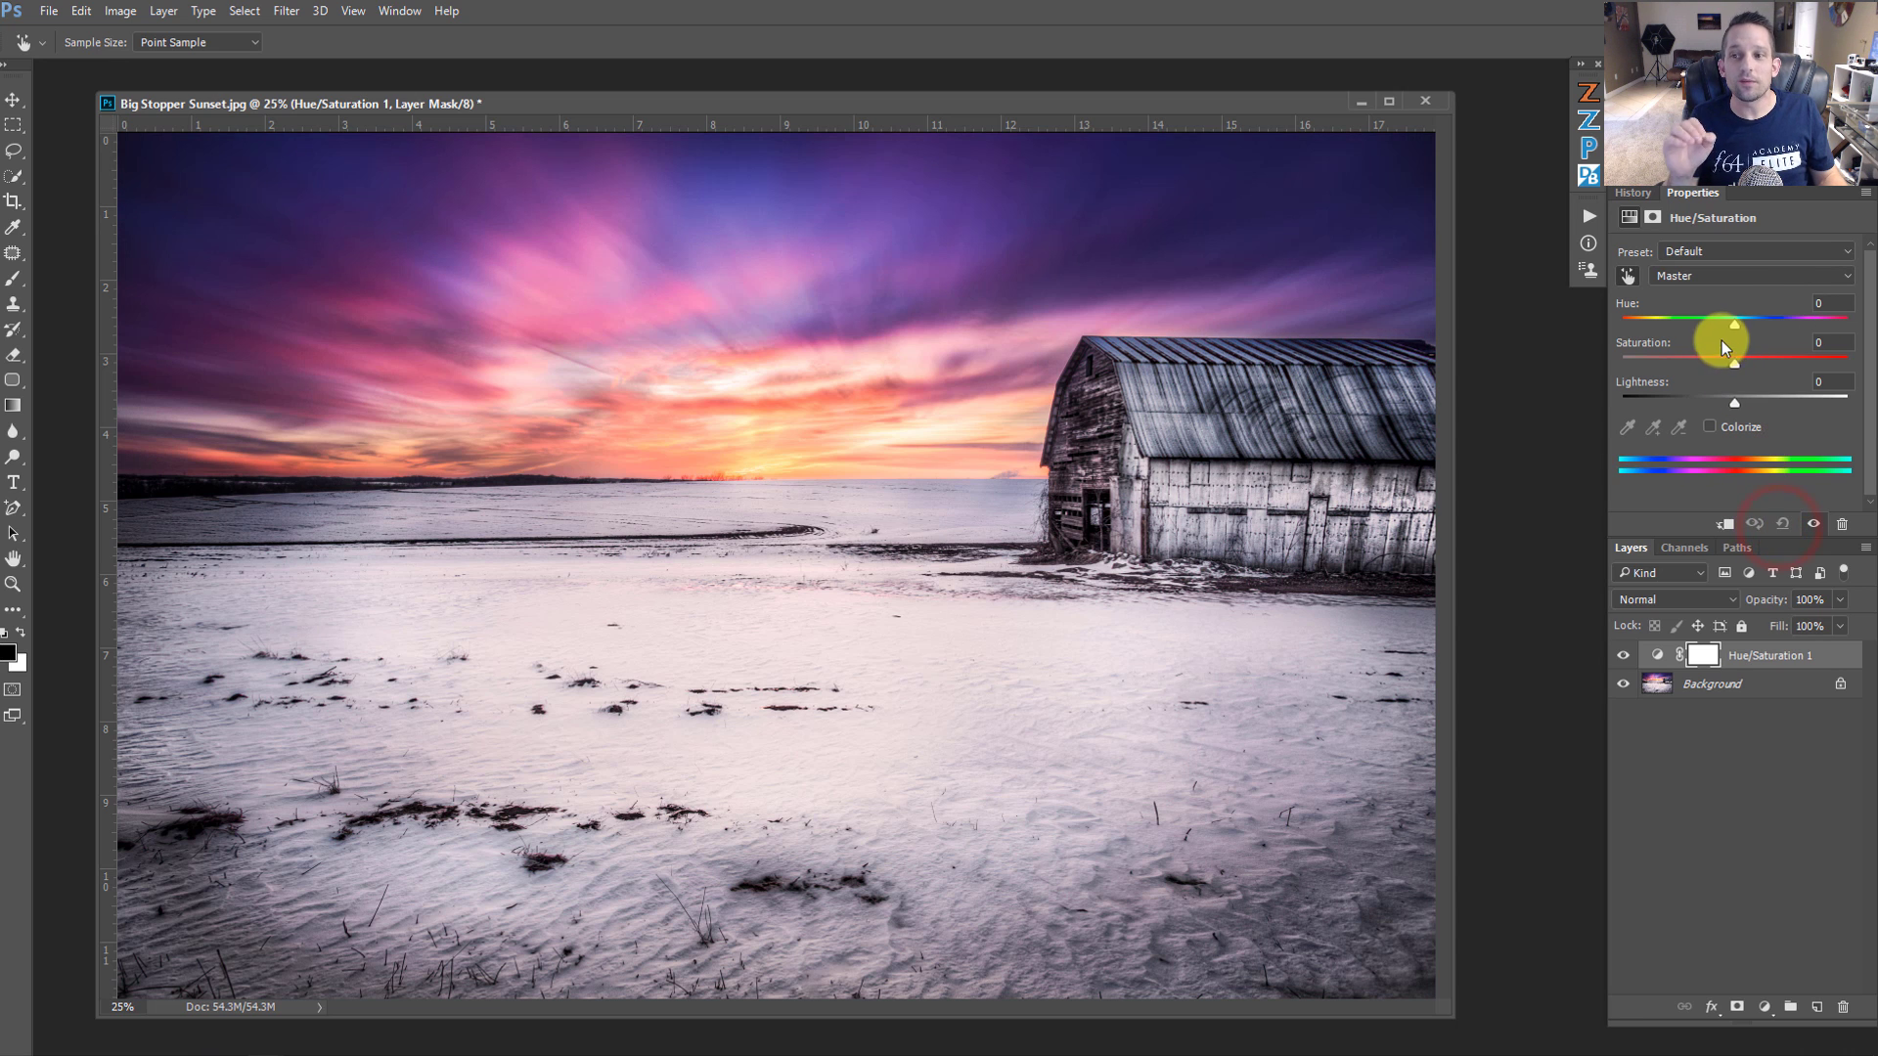